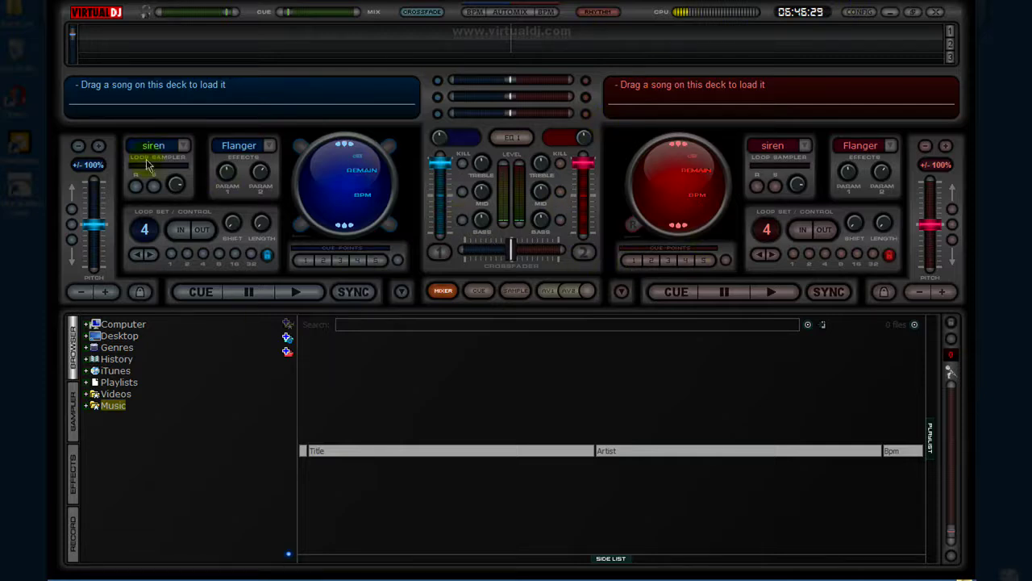
# - Check the list of available skins in the settings and keep Mix Lab V3.1 as the skin
pyautogui.click(861, 14)
pyautogui.click(569, 178)
pyautogui.click(612, 181)
pyautogui.click(558, 179)
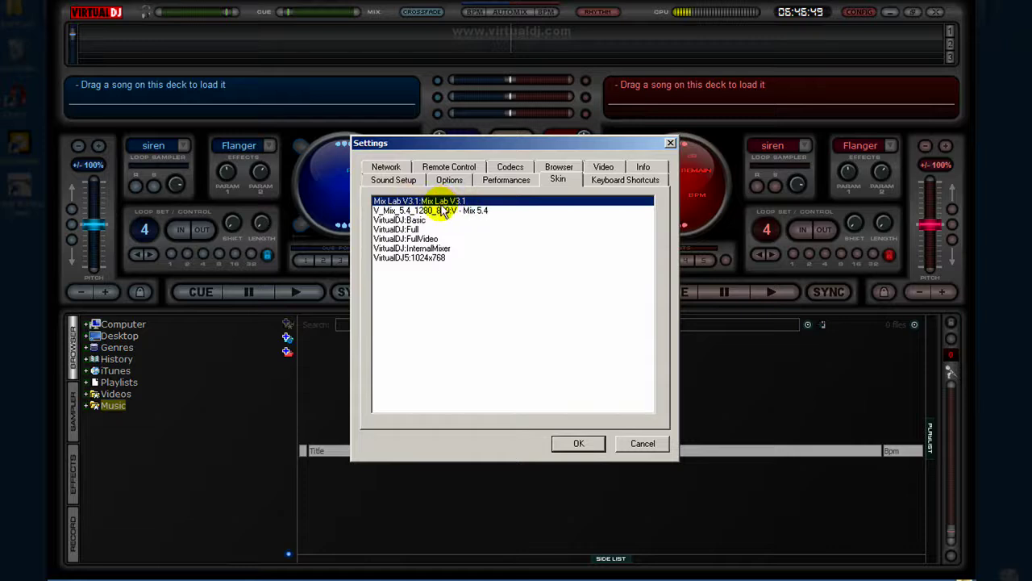
pyautogui.click(562, 454)
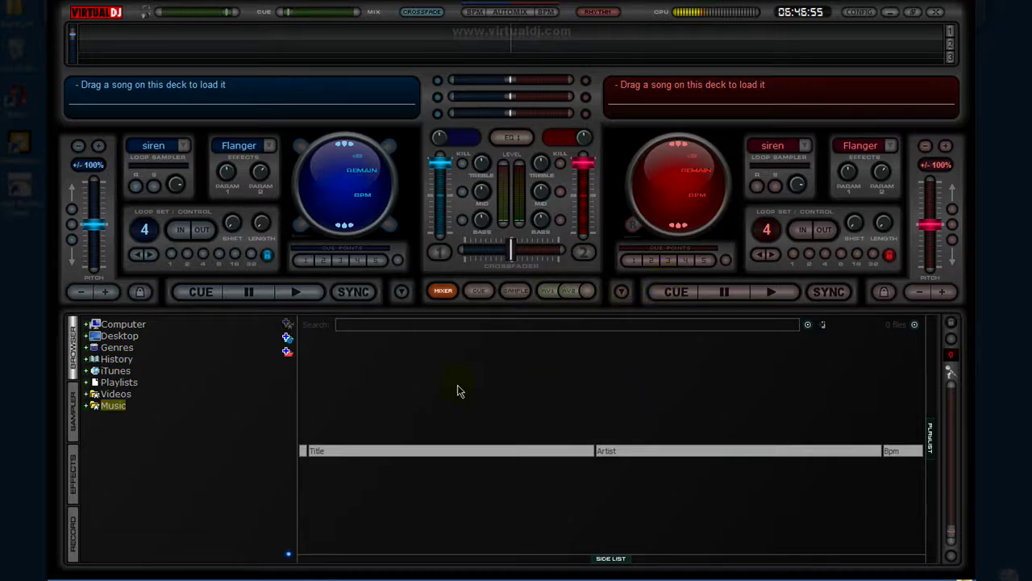
# - Load HHL057-95-bpm from the Effects folder in Music onto the blue deck and start playing it
pyautogui.click(90, 406)
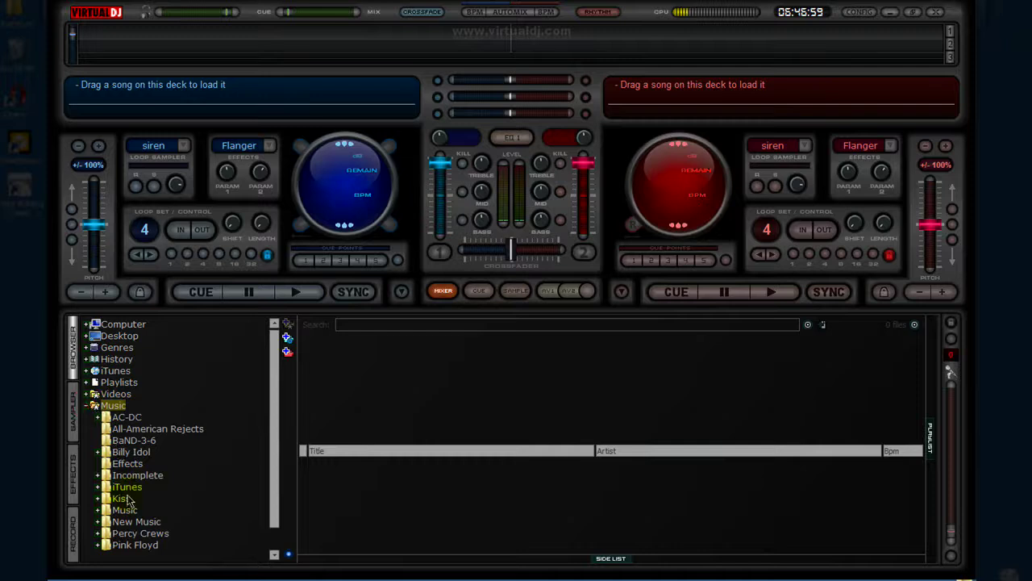
pyautogui.click(125, 463)
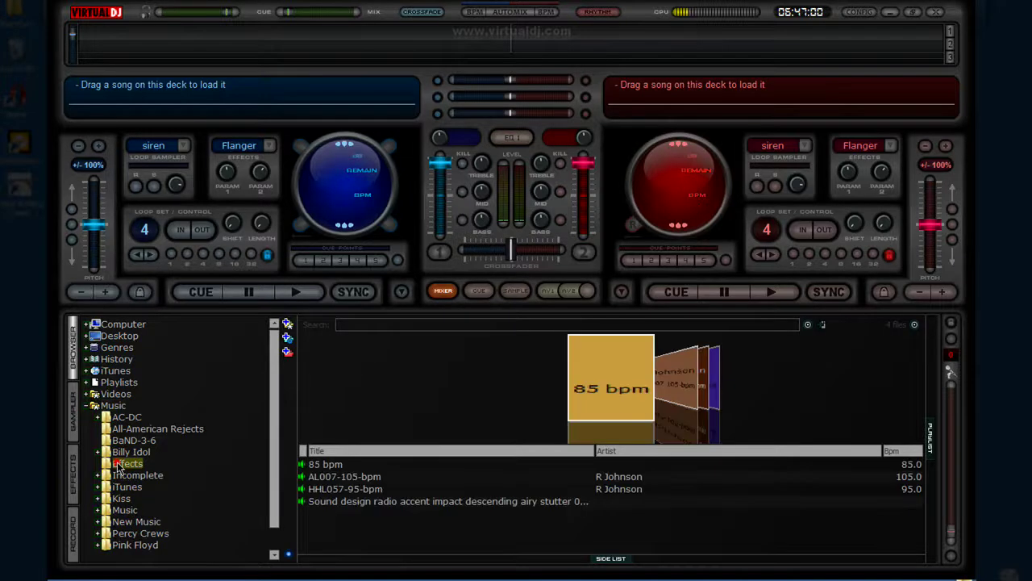
pyautogui.click(402, 501)
pyautogui.click(394, 490)
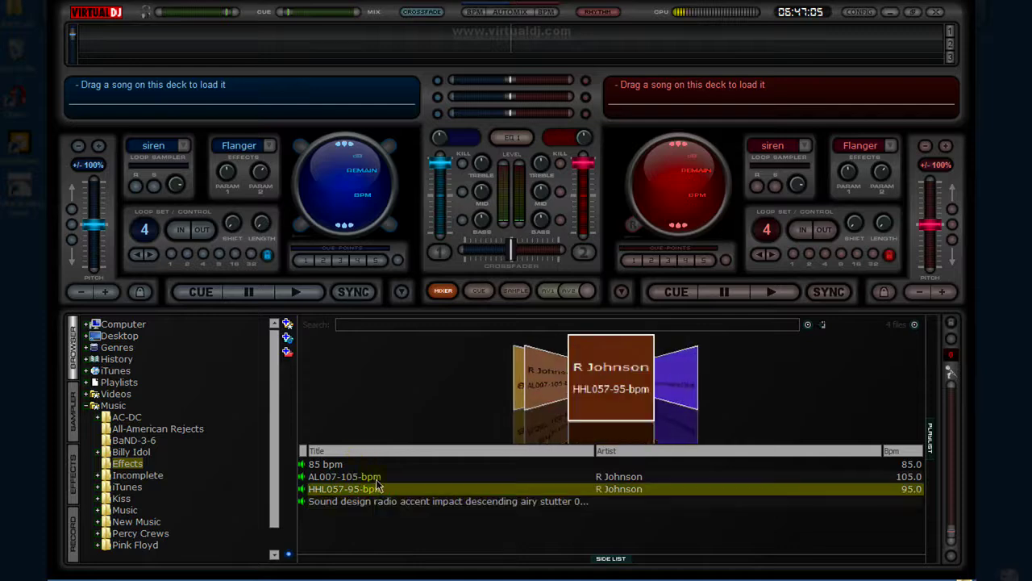
pyautogui.doubleClick(374, 490)
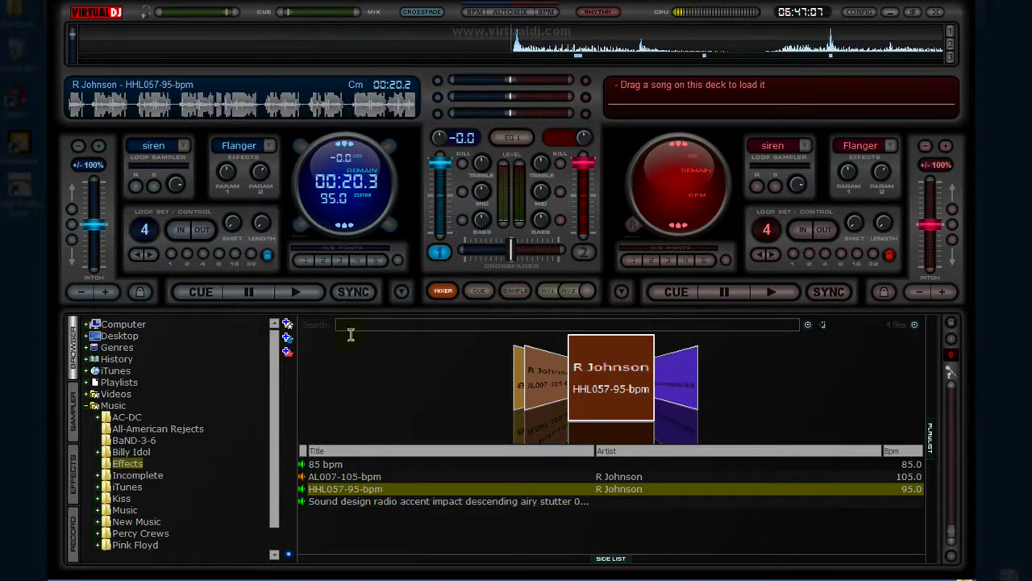
pyautogui.click(300, 293)
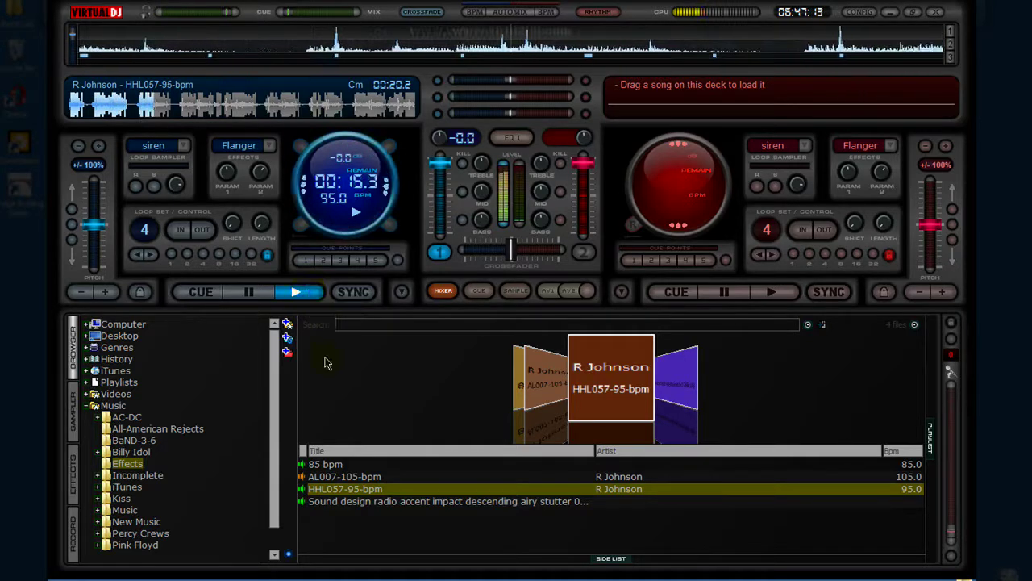
# - Load the 85 bpm track onto the red deck and preview it with the blue deck paused
pyautogui.click(347, 476)
pyautogui.doubleClick(348, 465)
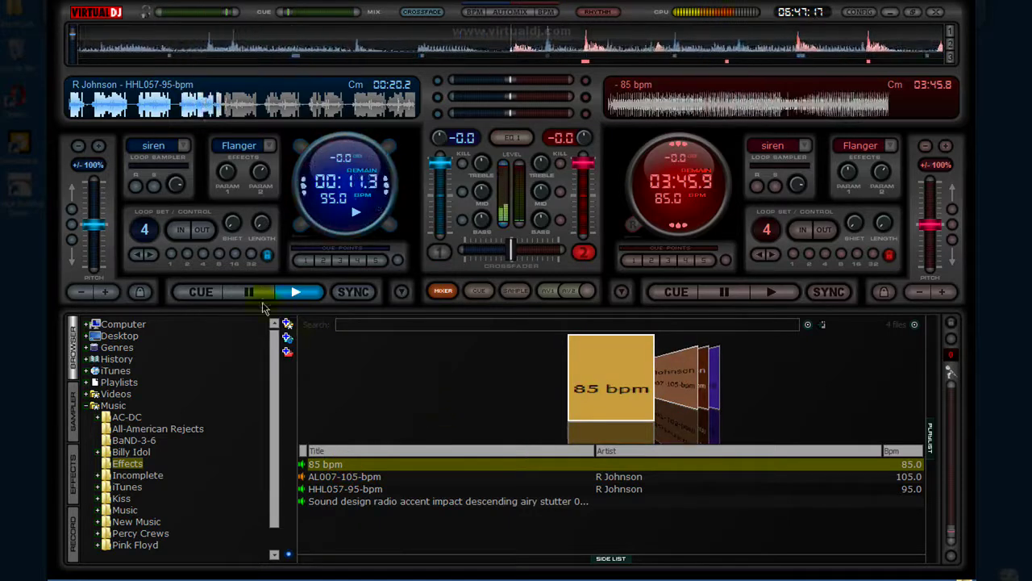
pyautogui.click(249, 292)
pyautogui.click(771, 292)
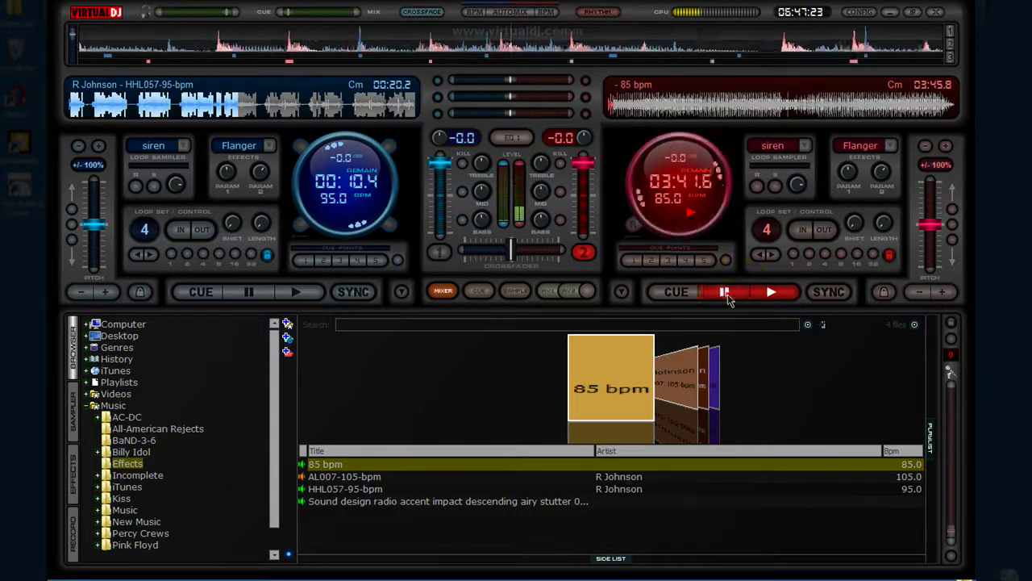
pyautogui.click(726, 292)
# - Load AL007-105-bpm onto the red deck, play a short part of it and stop it
pyautogui.click(326, 477)
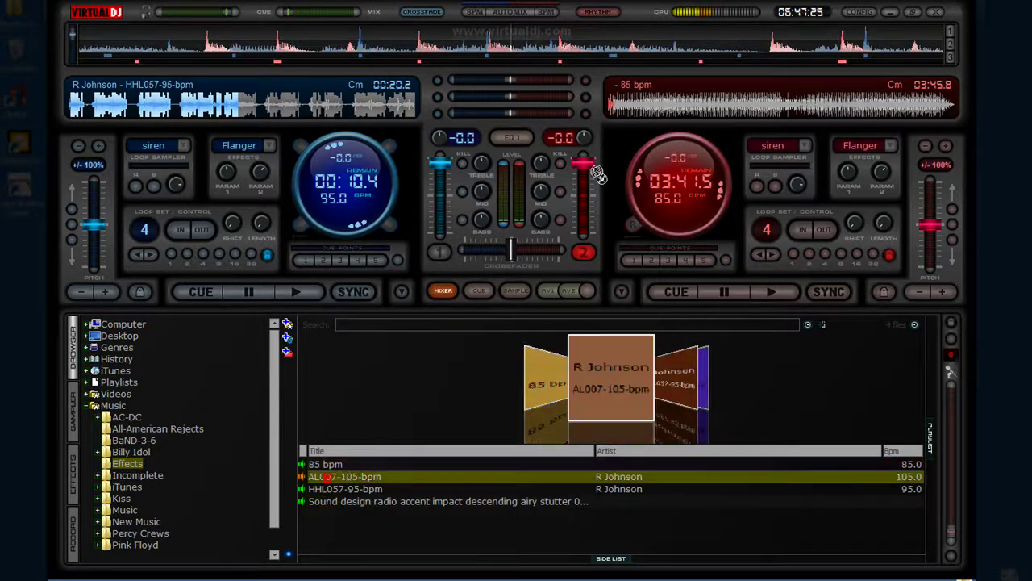
pyautogui.moveTo(655, 103); pyautogui.dragTo(656, 105)
pyautogui.click(774, 293)
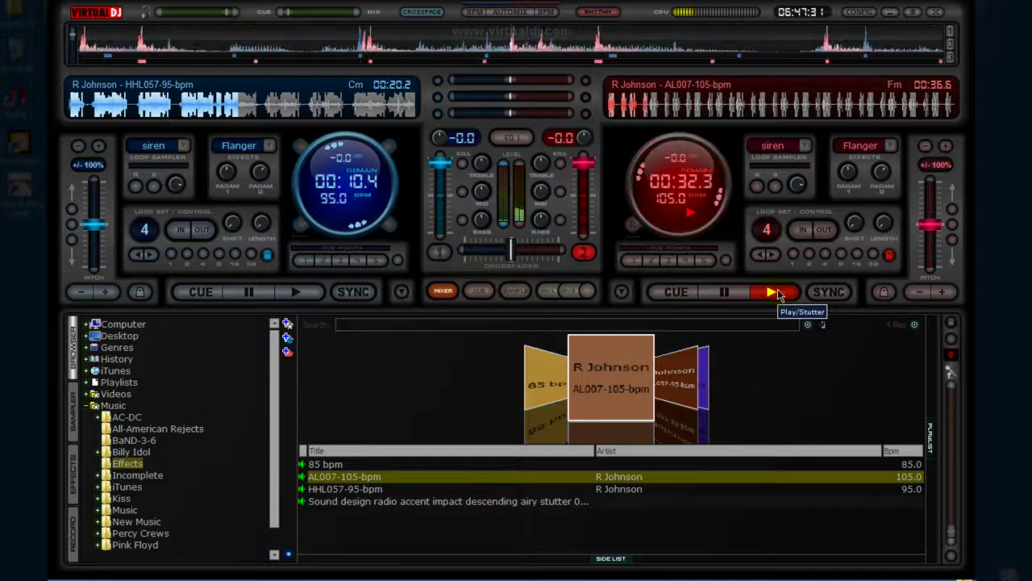
pyautogui.click(750, 293)
pyautogui.click(750, 293)
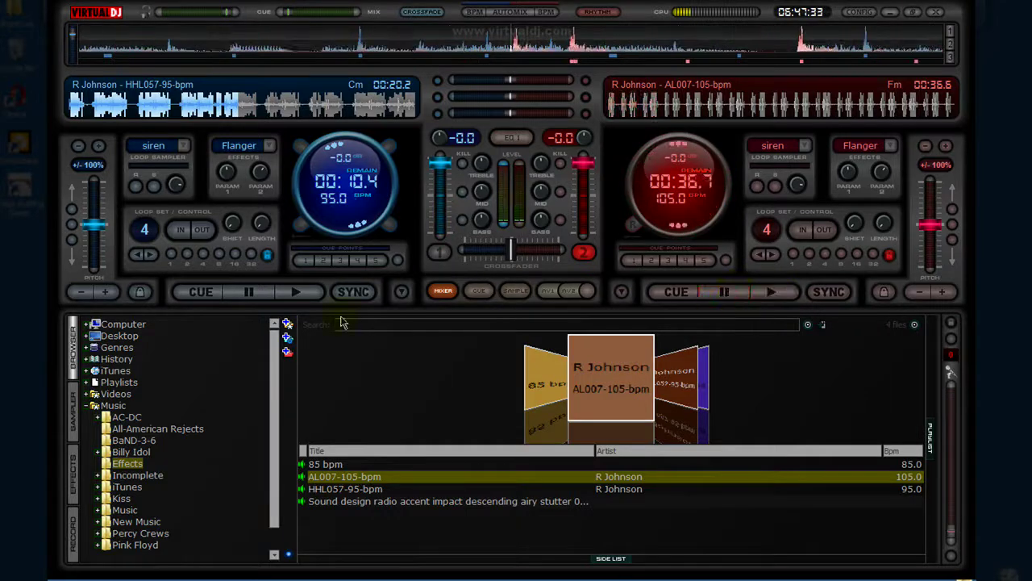
# - Return the blue deck to its track start and set a 32-beat loop on both decks
pyautogui.click(228, 292)
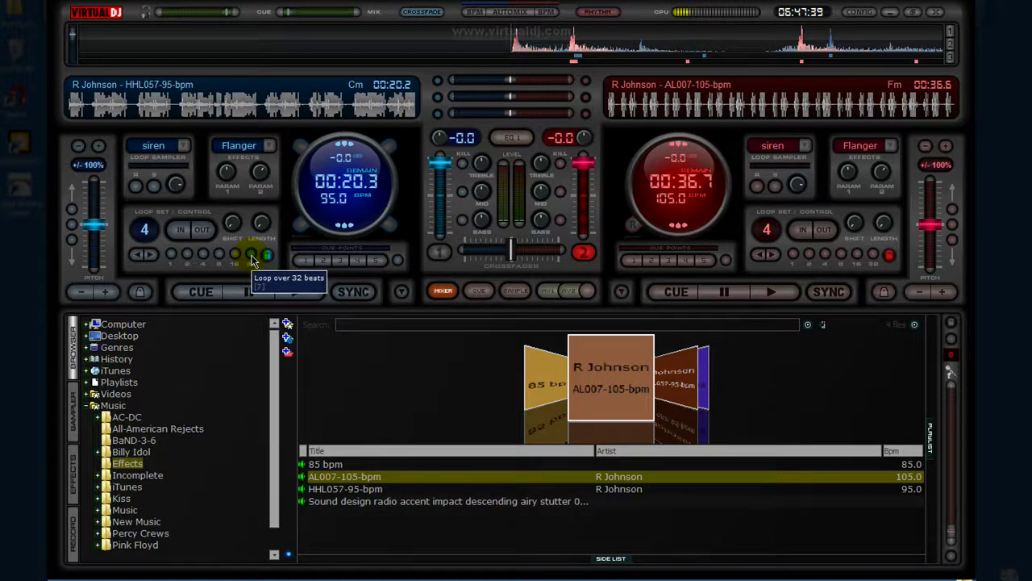
pyautogui.click(252, 257)
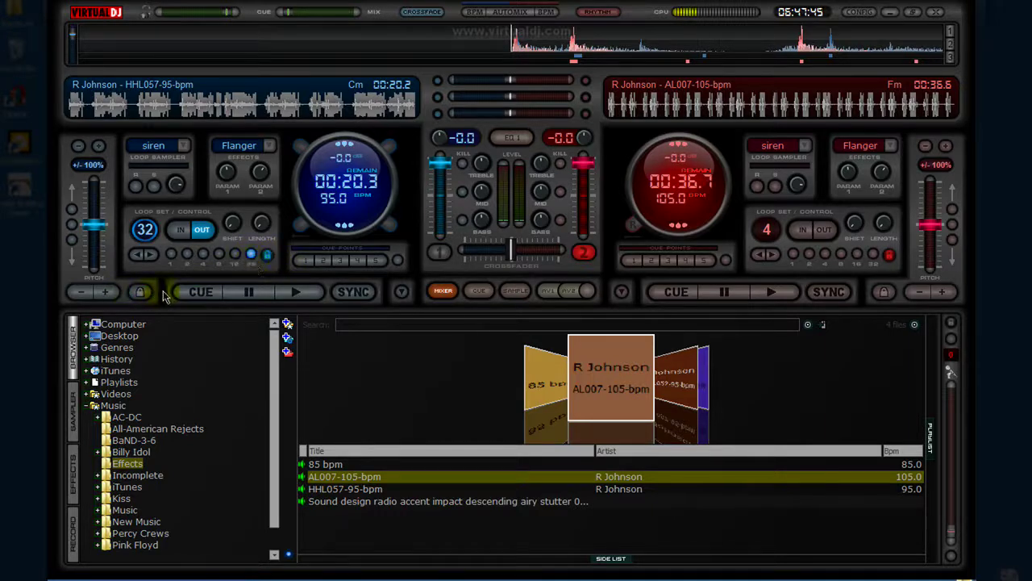
pyautogui.click(875, 256)
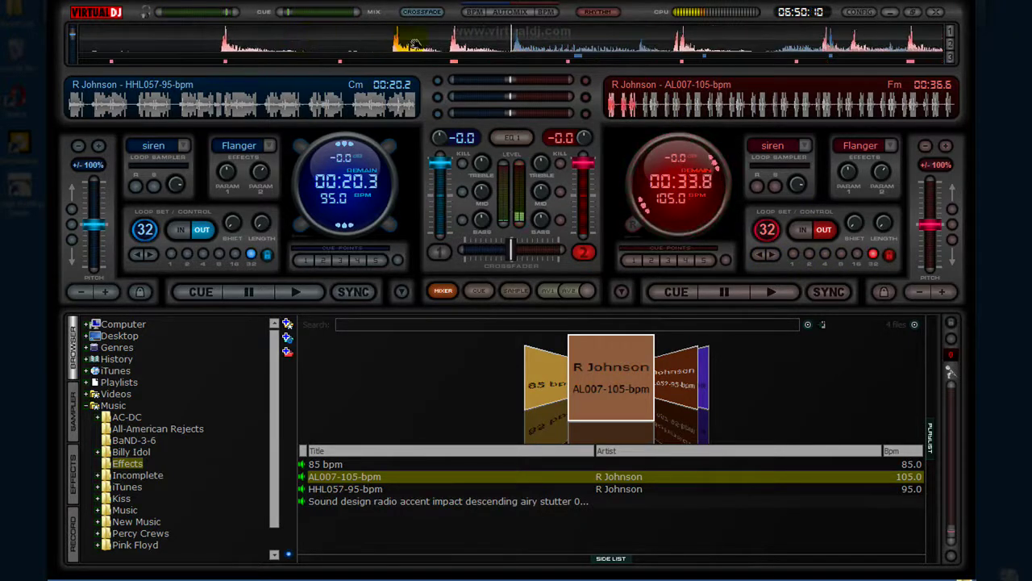
# - Move through the red deck's track by its waveform, play it briefly and return it to the start
pyautogui.click(364, 39)
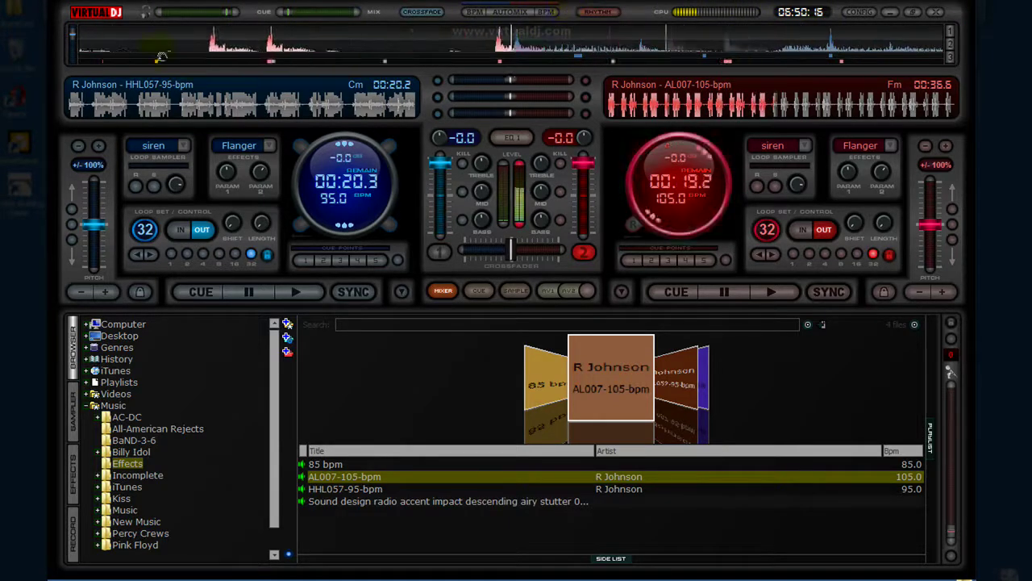
pyautogui.click(914, 97)
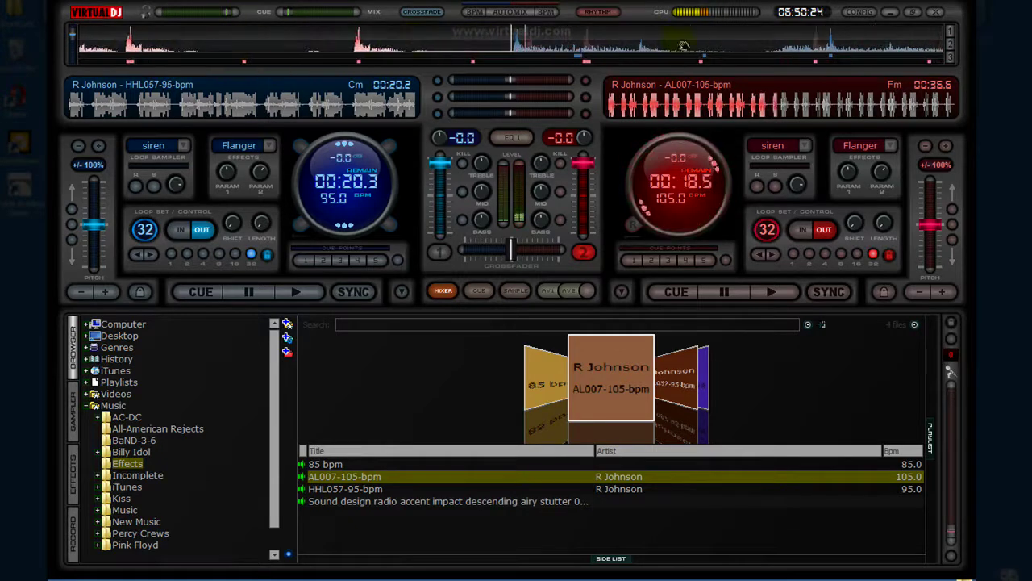
pyautogui.click(823, 104)
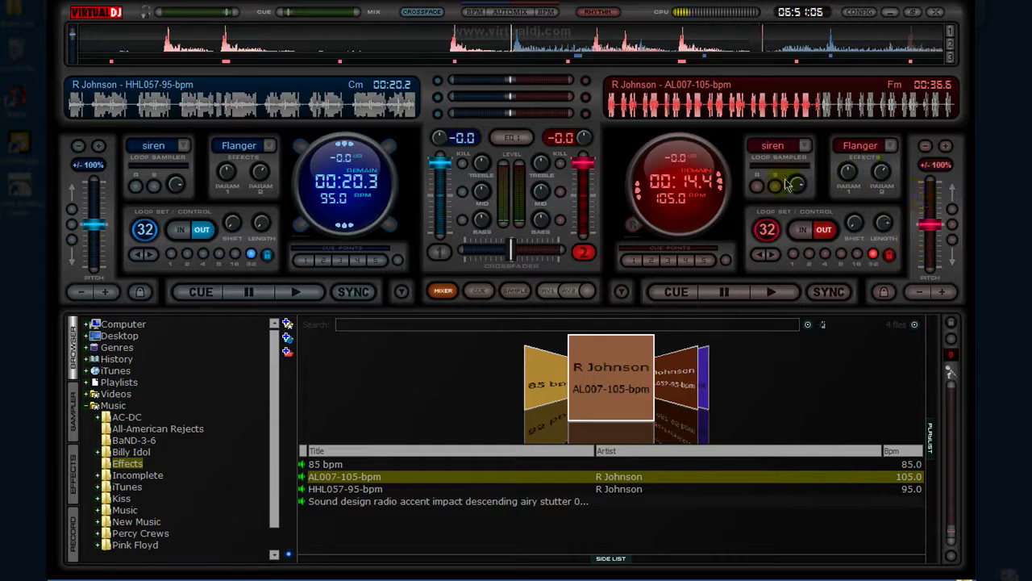
pyautogui.click(771, 291)
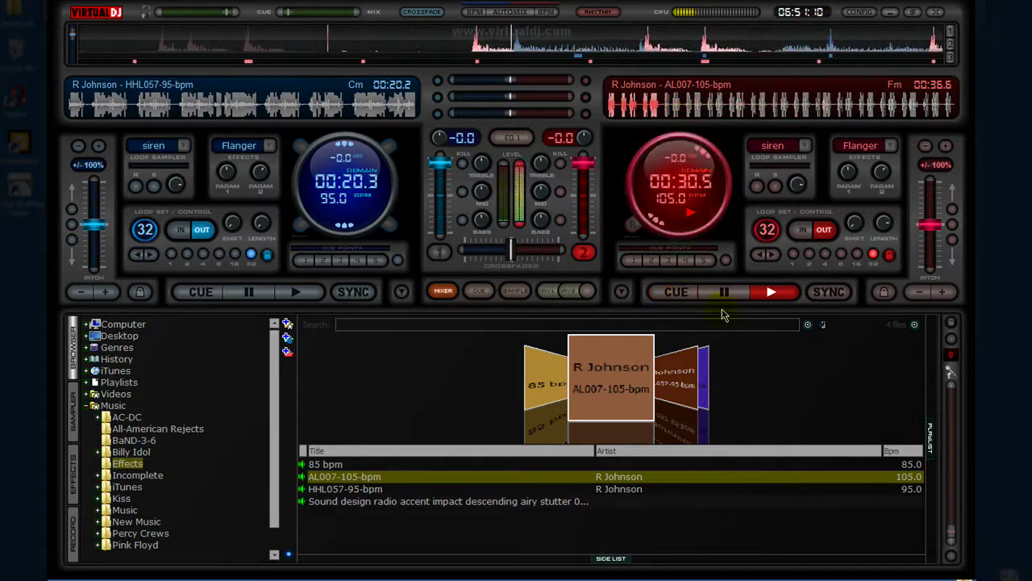
pyautogui.click(731, 295)
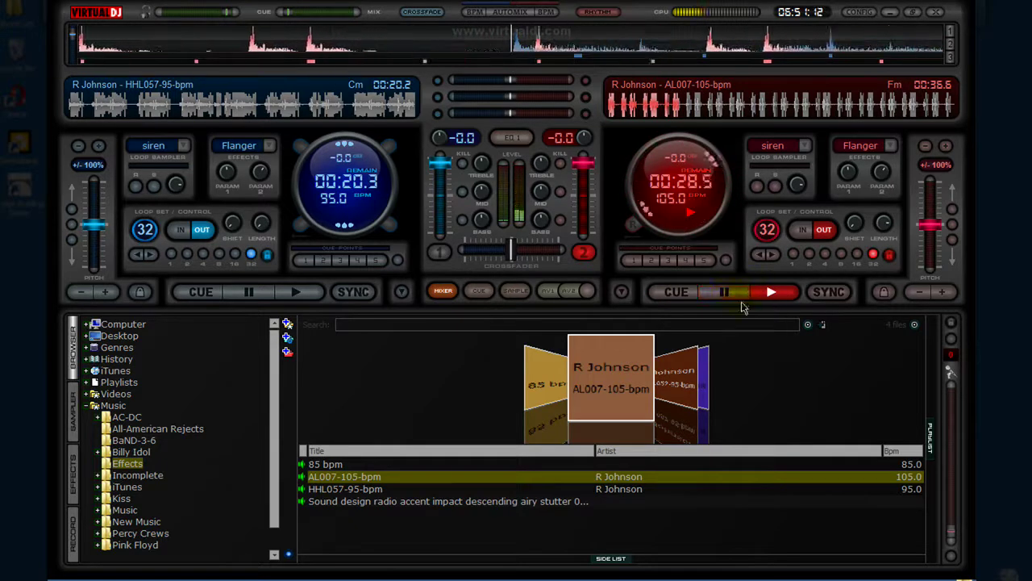
pyautogui.click(611, 108)
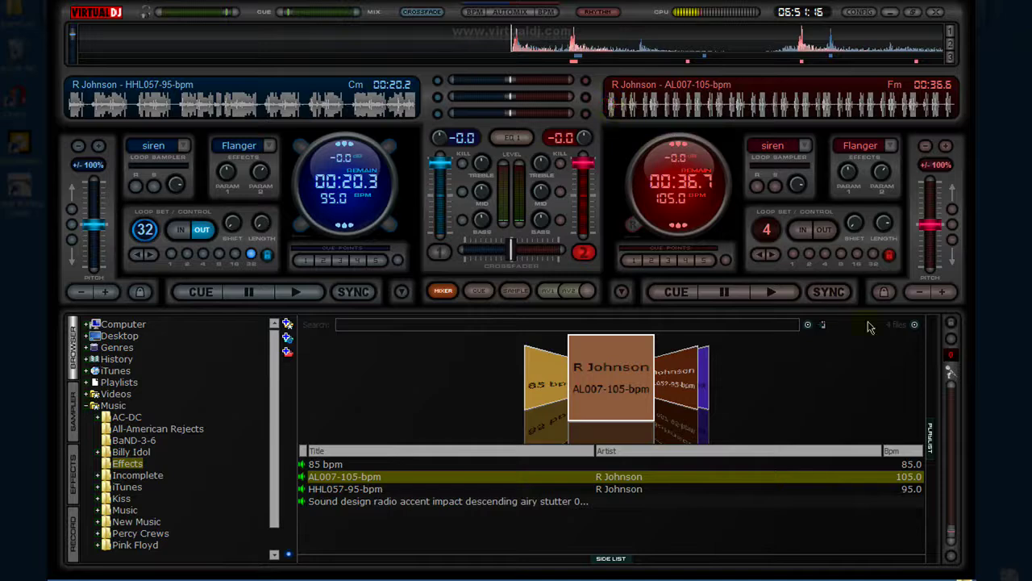
# - Set a 32-beat loop on the red deck again, test its play and pause, and stop it at the start
pyautogui.click(876, 257)
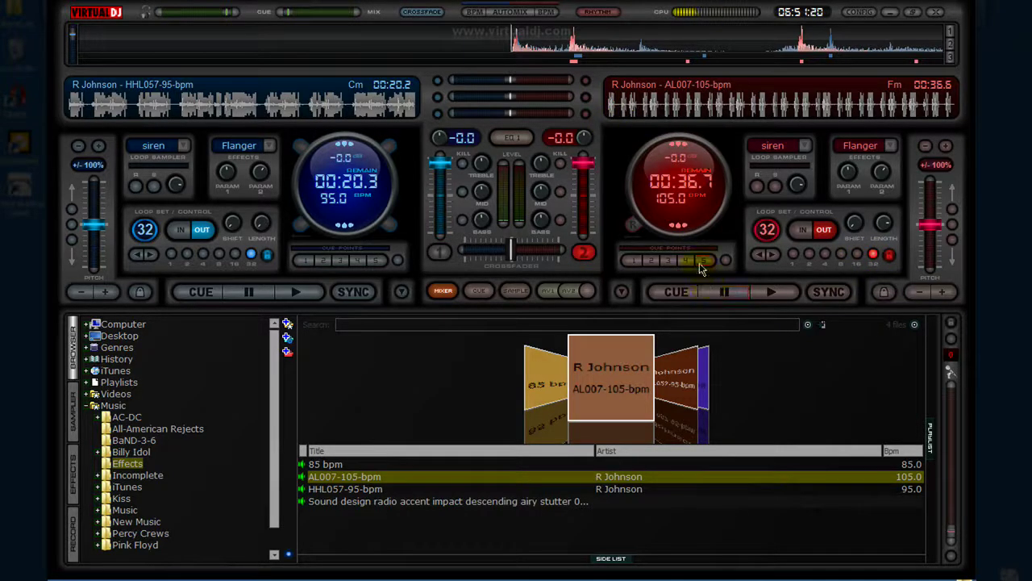
pyautogui.click(771, 290)
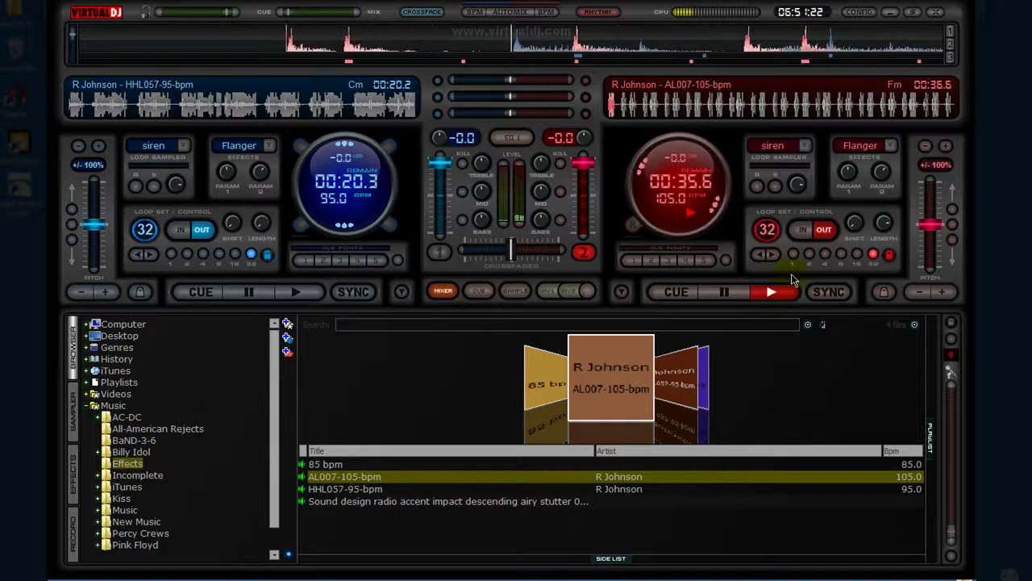
pyautogui.click(740, 299)
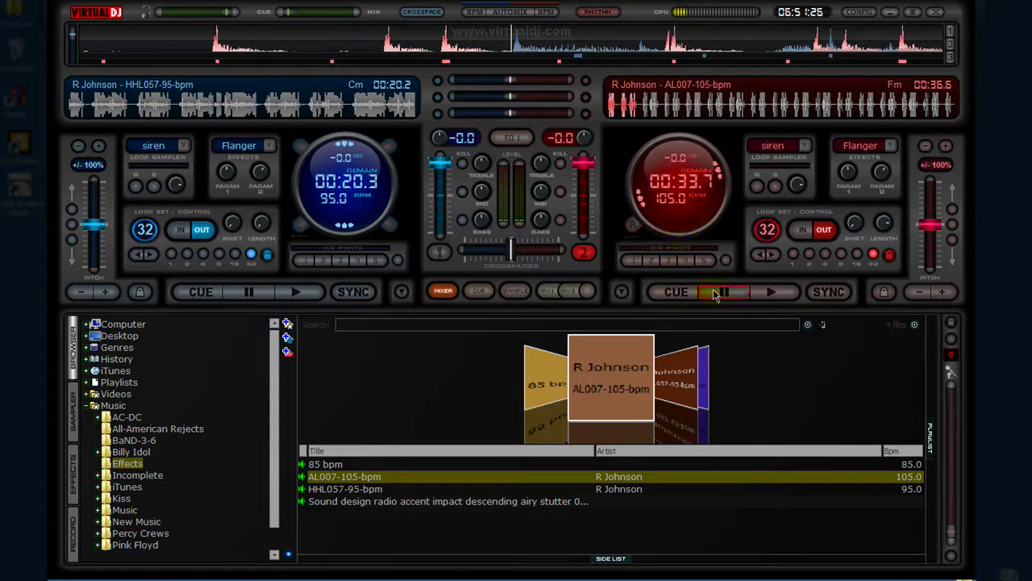
pyautogui.click(717, 294)
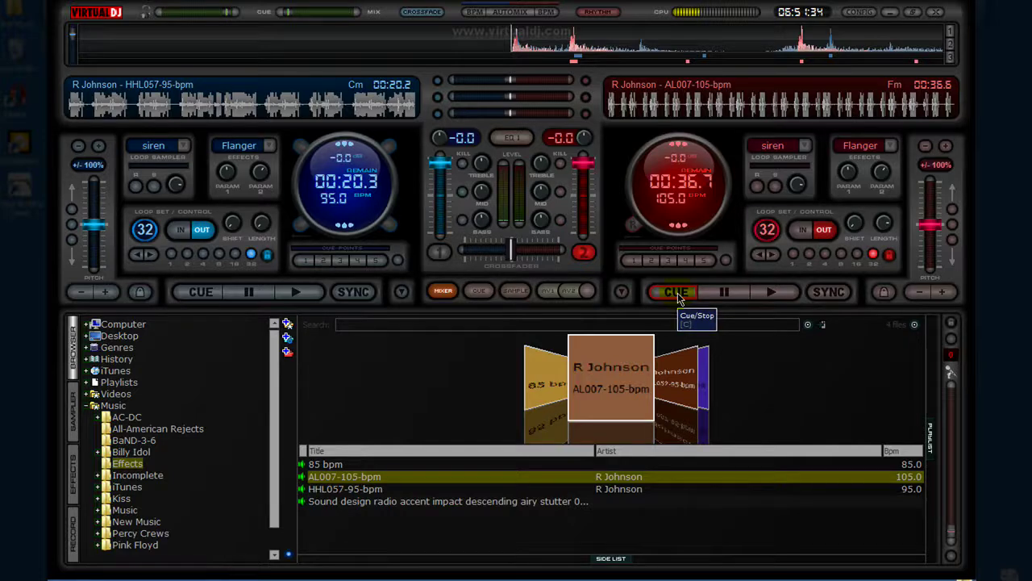
# - Play the blue deck, jump close to the end of its track to test the loop, and start the red deck alongside it
pyautogui.click(296, 295)
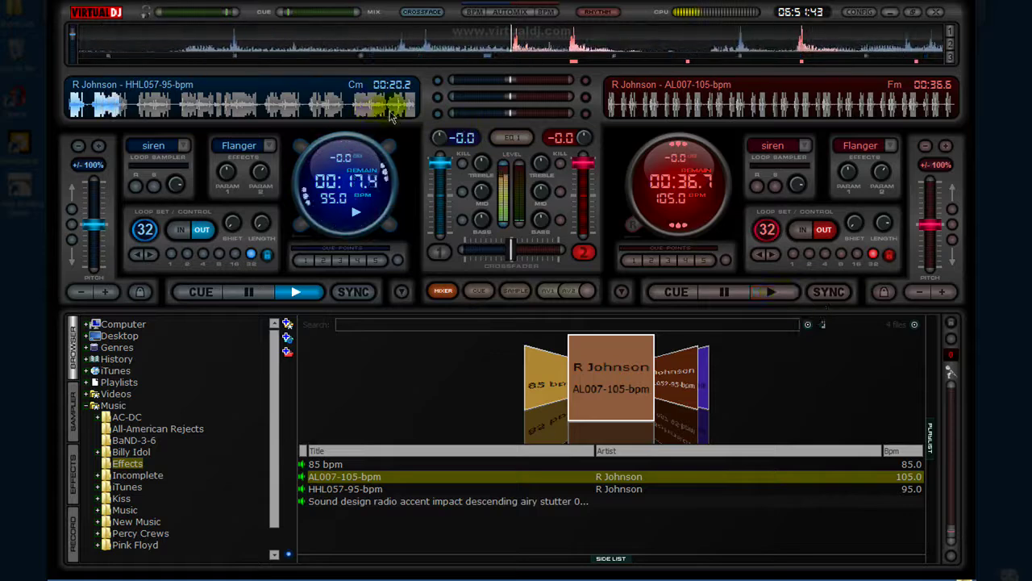
pyautogui.click(371, 110)
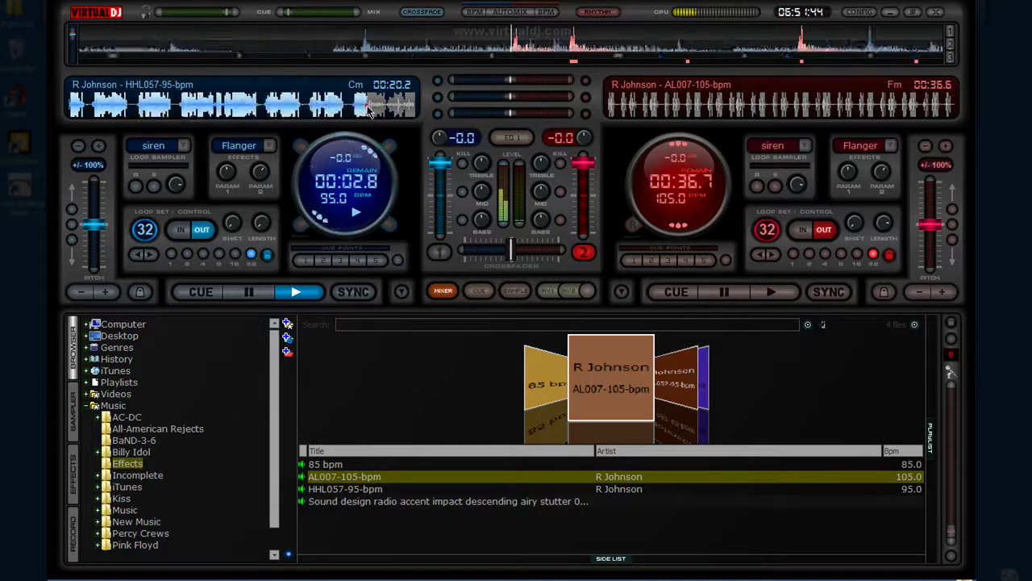
pyautogui.click(779, 302)
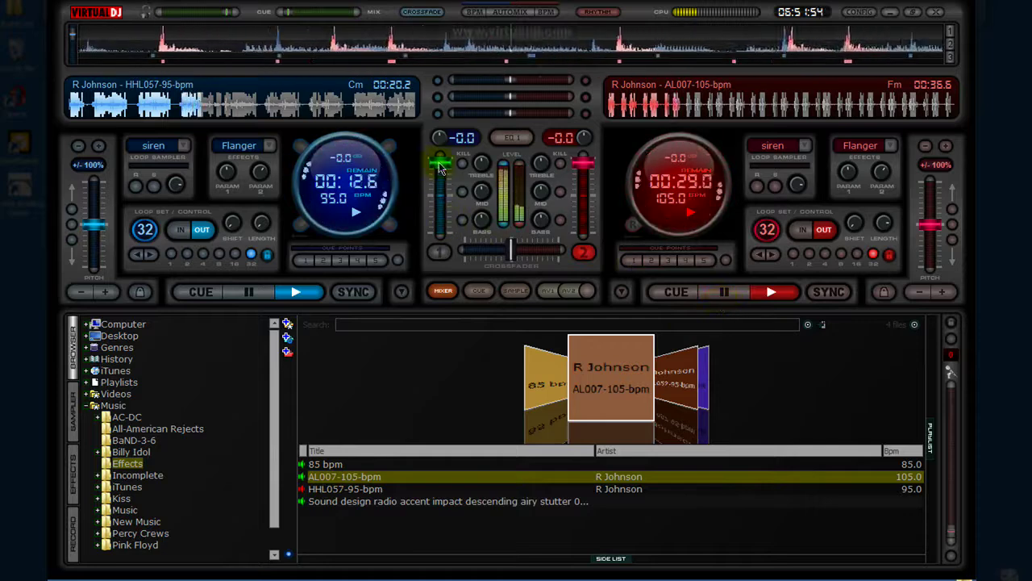
# - Try out both decks' volume faders and slide the crossfader almost fully toward the blue deck
pyautogui.moveTo(438, 178)
pyautogui.mouseDown()
pyautogui.moveTo(434, 232)
pyautogui.moveTo(443, 161)
pyautogui.mouseUp()
pyautogui.moveTo(587, 164)
pyautogui.mouseDown()
pyautogui.moveTo(585, 233)
pyautogui.moveTo(582, 163)
pyautogui.mouseUp()
pyautogui.moveTo(441, 163)
pyautogui.mouseDown()
pyautogui.moveTo(440, 233)
pyautogui.moveTo(439, 168)
pyautogui.moveTo(429, 175)
pyautogui.mouseUp()
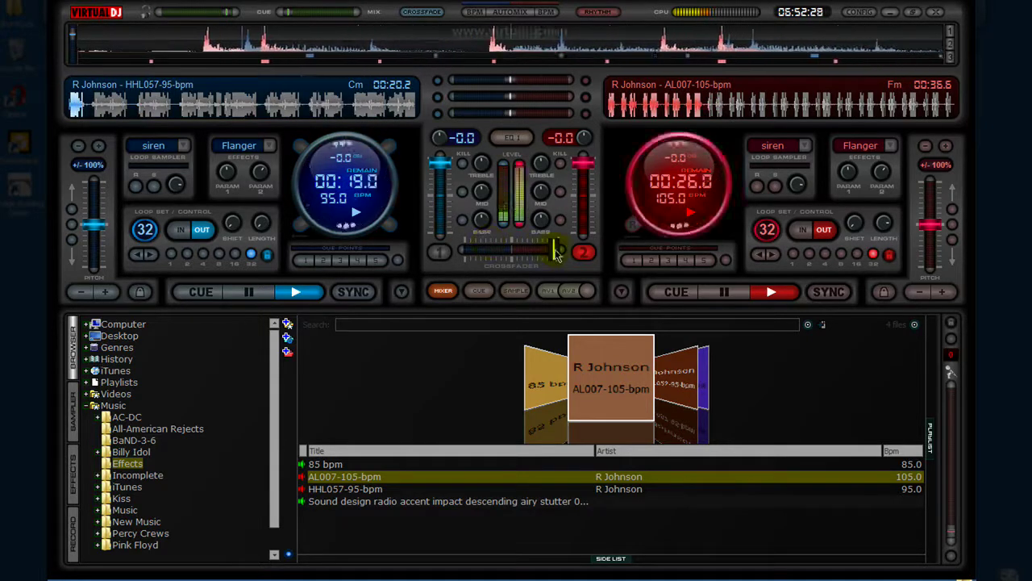
pyautogui.moveTo(501, 255); pyautogui.dragTo(474, 258)
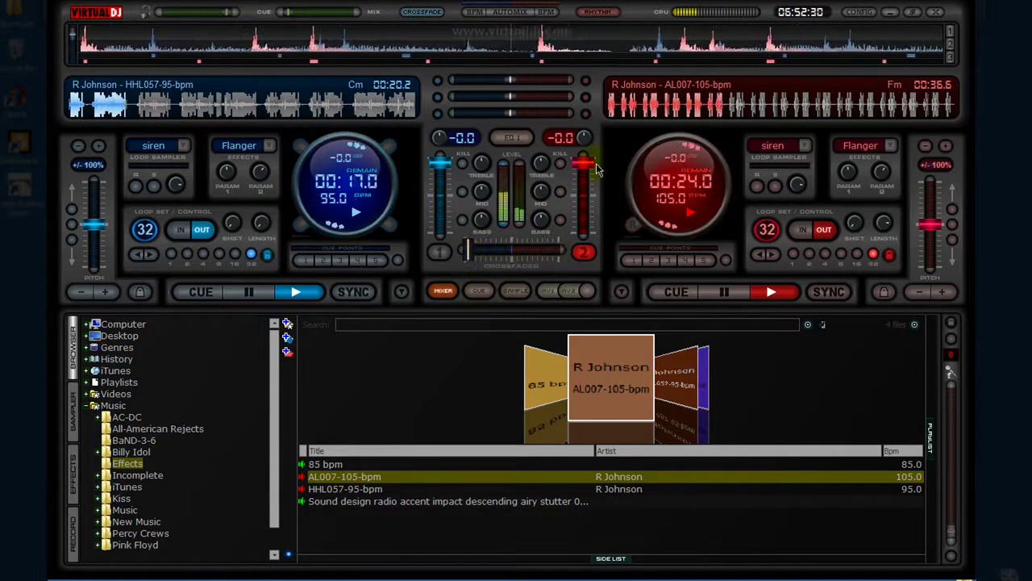
# - Make the blue deck active and kill its mid frequencies
pyautogui.click(299, 227)
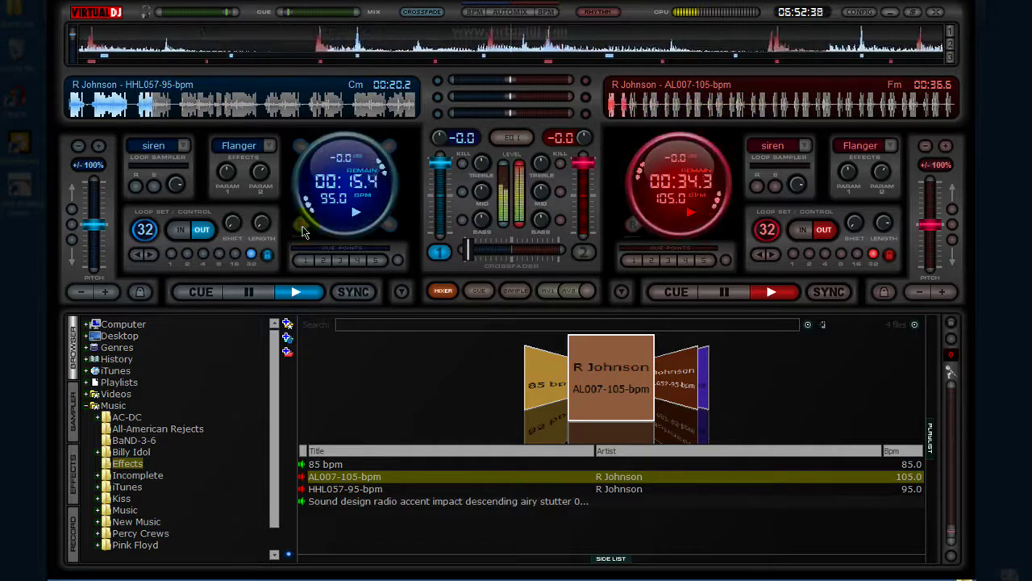
pyautogui.click(463, 194)
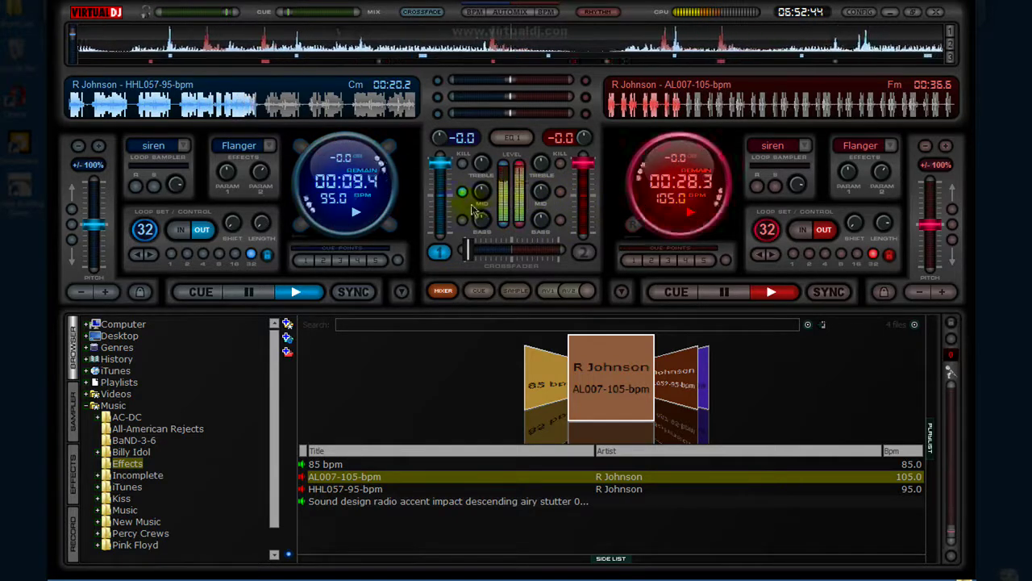
# - Stop both decks, turn off the blue deck's mid kill and return the crossfader to the center
pyautogui.click(249, 294)
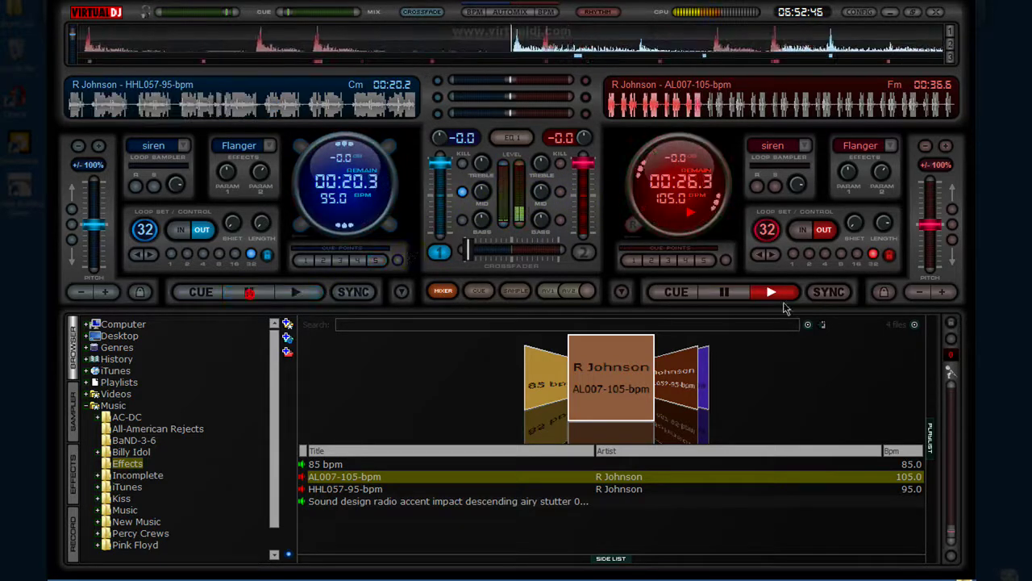
pyautogui.click(725, 292)
pyautogui.click(465, 194)
pyautogui.moveTo(470, 250); pyautogui.dragTo(518, 258)
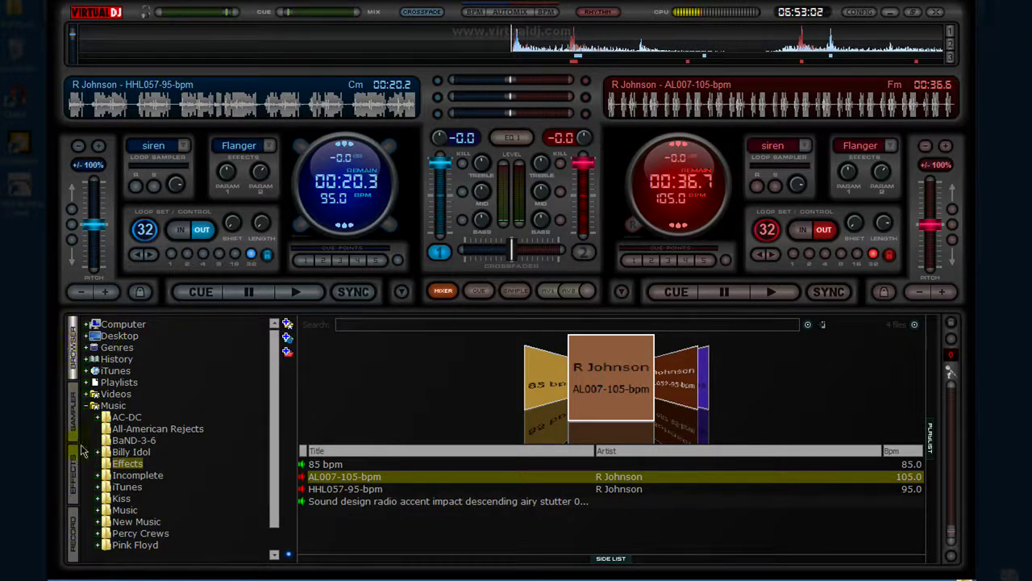
# - Open the sampler to view its sample slots
pyautogui.click(75, 421)
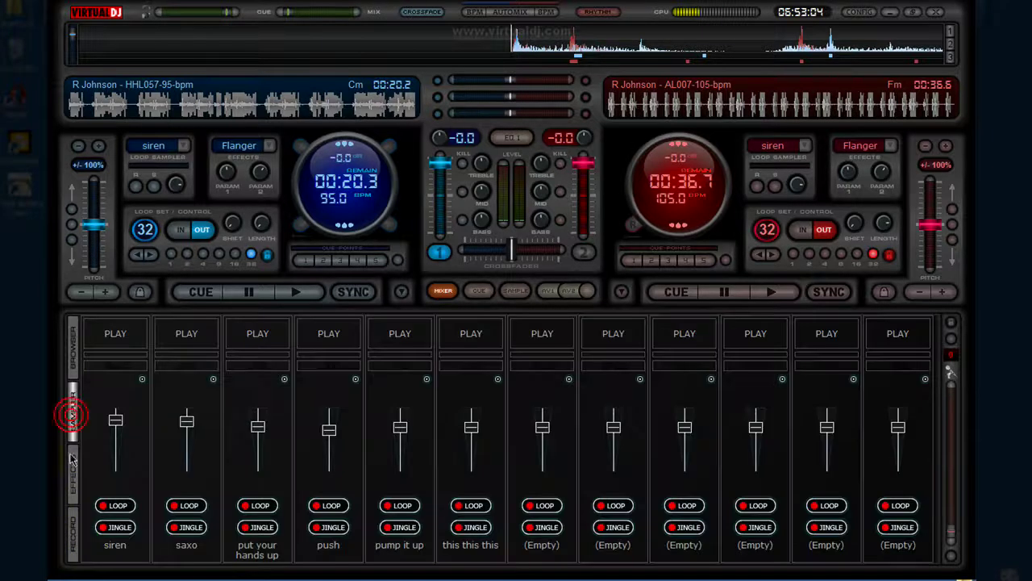
# - In the audio recording configuration, change the output file name to beast.mp3 and accept the settings
pyautogui.click(71, 484)
pyautogui.click(71, 520)
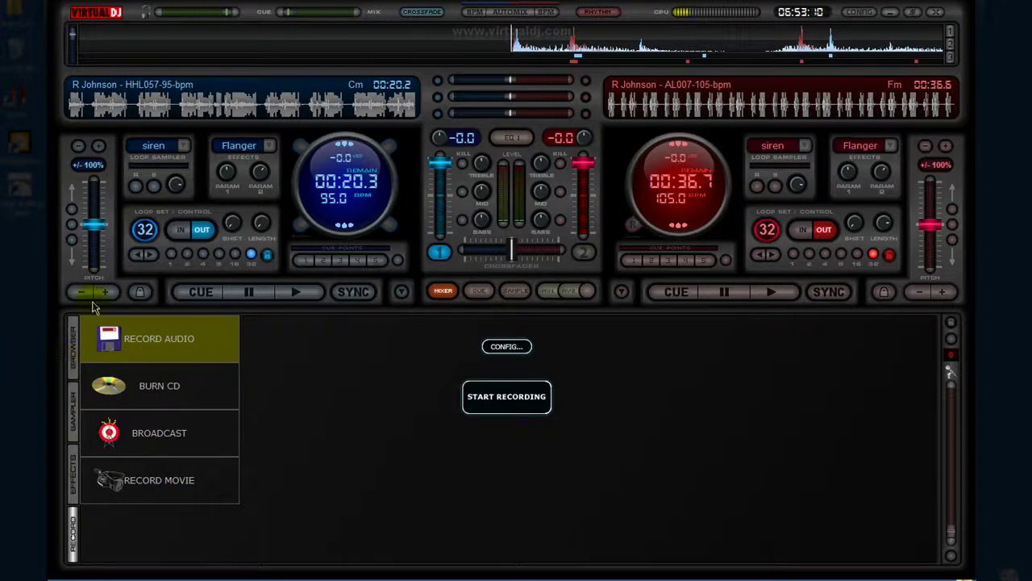
pyautogui.click(509, 352)
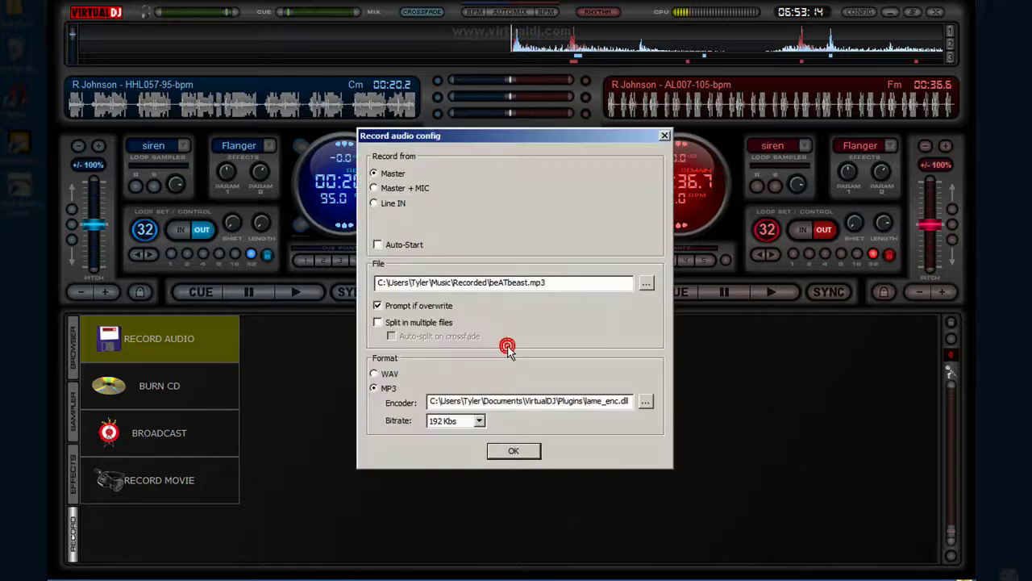
pyautogui.click(506, 283)
pyautogui.moveTo(506, 282); pyautogui.dragTo(489, 283)
pyautogui.press('Delete')
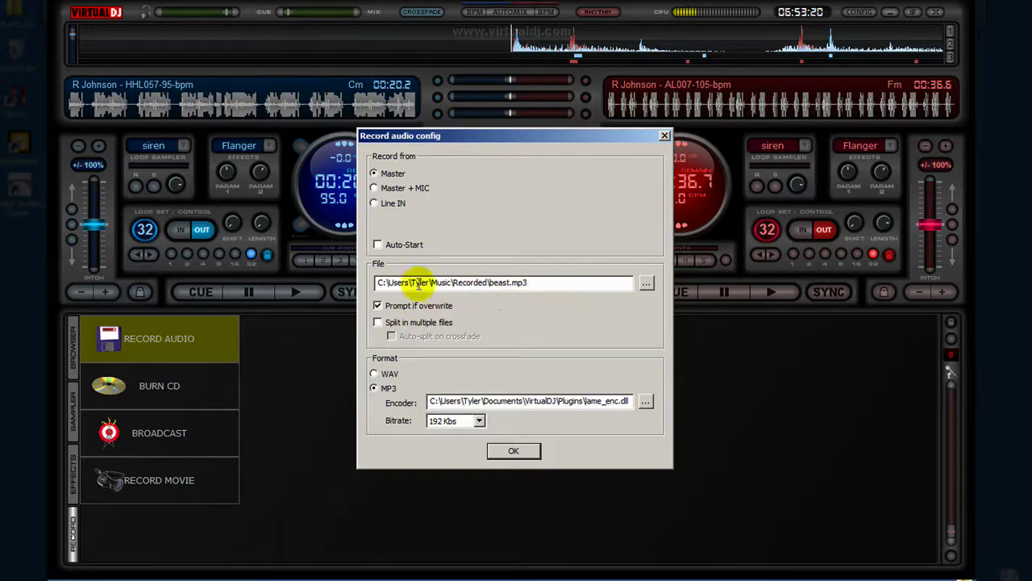
pyautogui.click(516, 452)
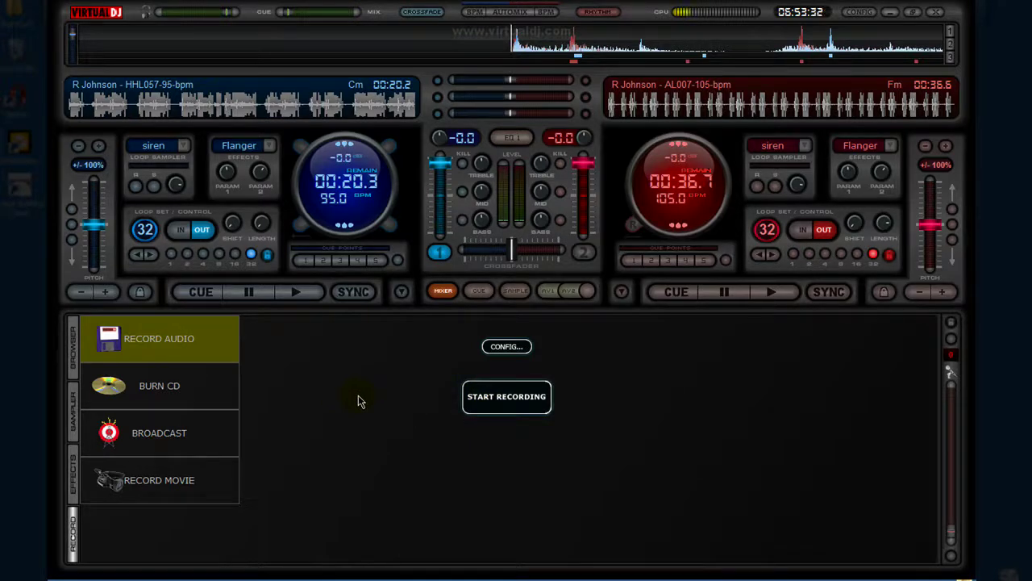
# - Start the audio recording, return to the file browser and play the tracks on both decks together
pyautogui.click(73, 343)
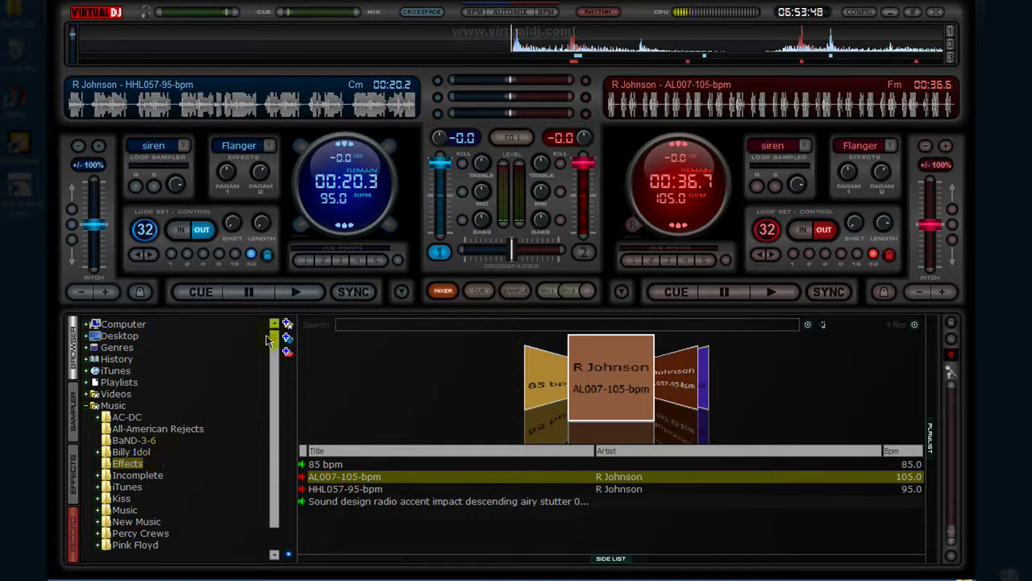
pyautogui.click(305, 292)
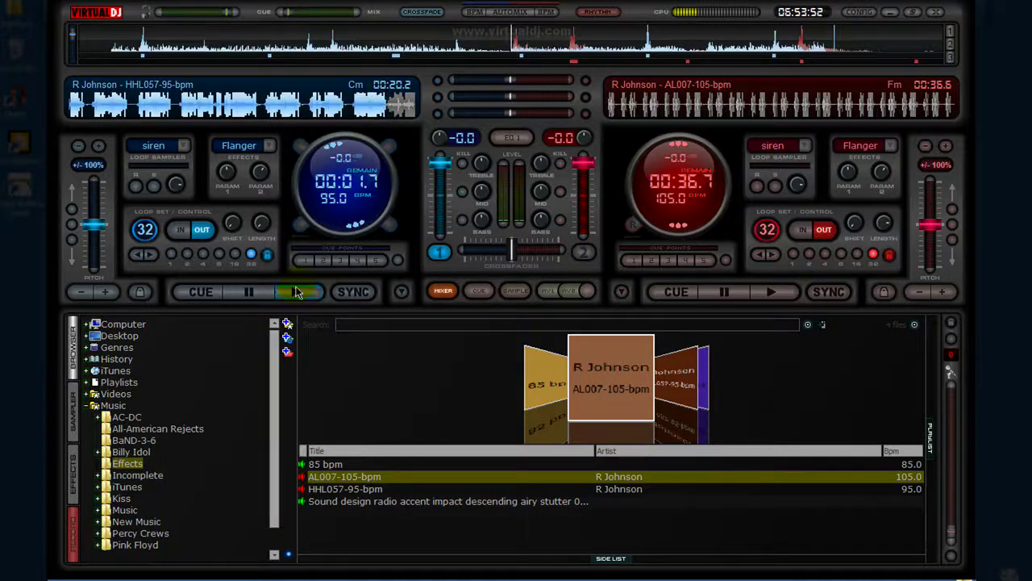
pyautogui.click(779, 293)
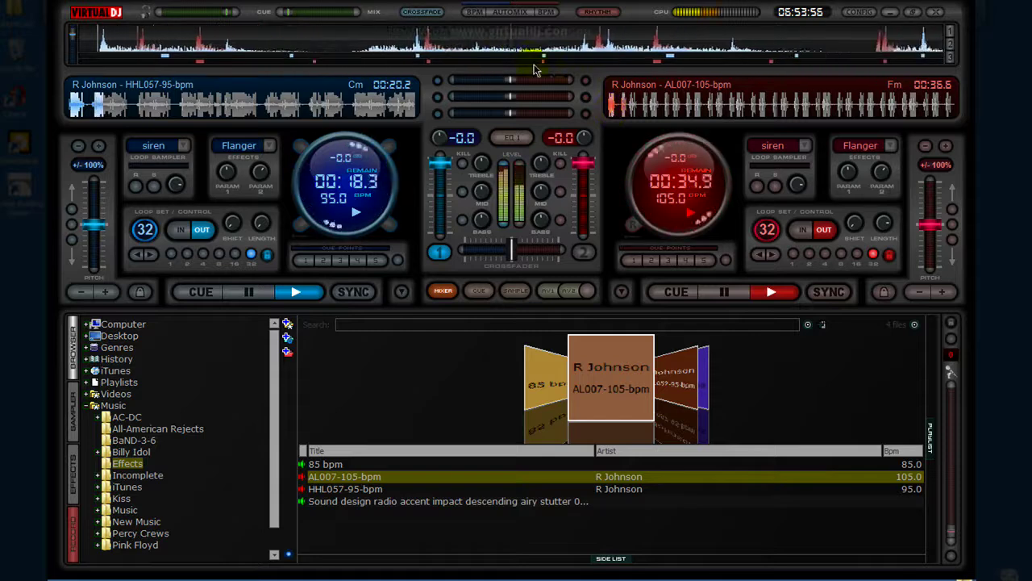
pyautogui.click(373, 197)
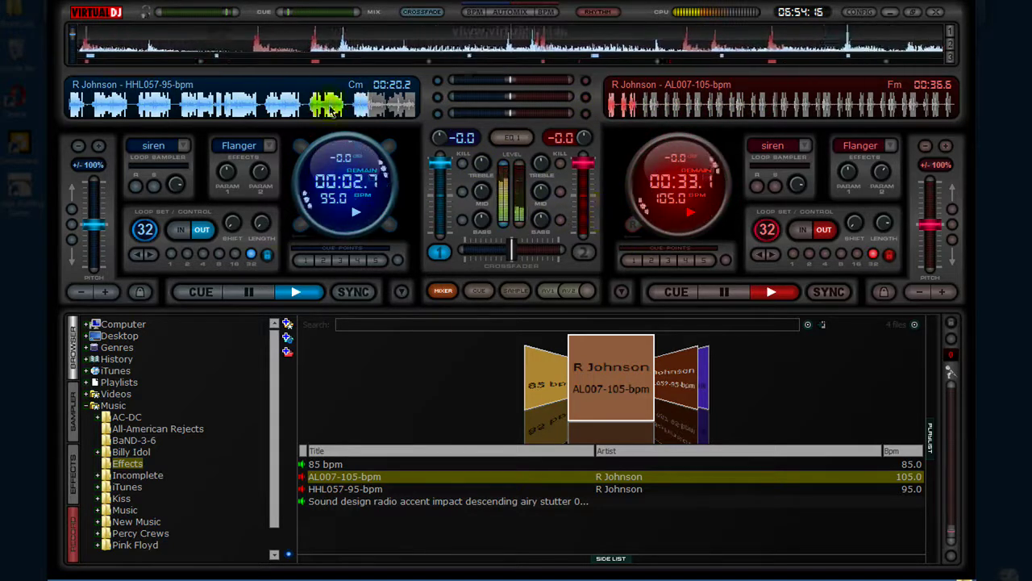
# - Stop the tracks on both decks and end the audio recording
pyautogui.click(248, 291)
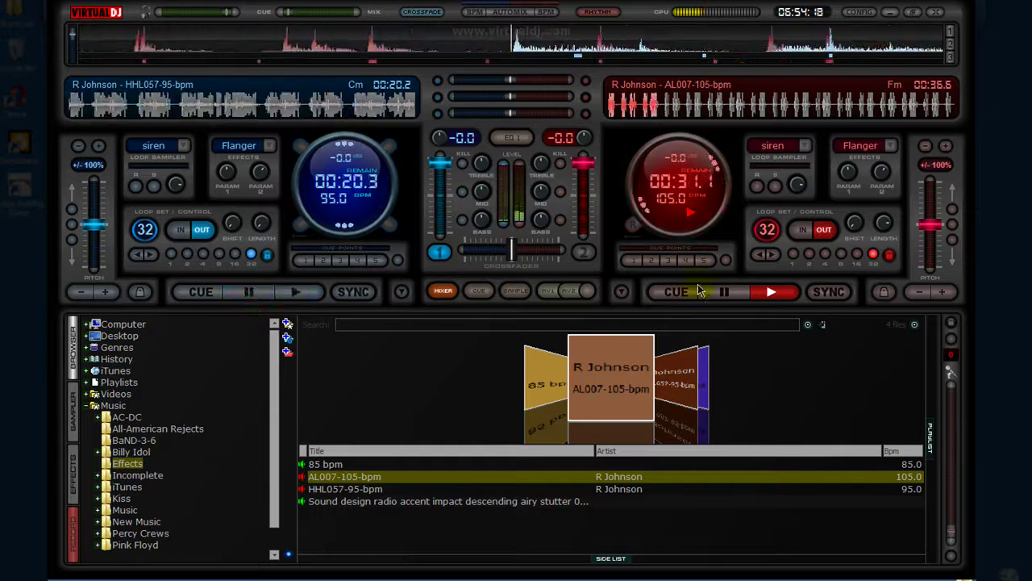
pyautogui.click(725, 293)
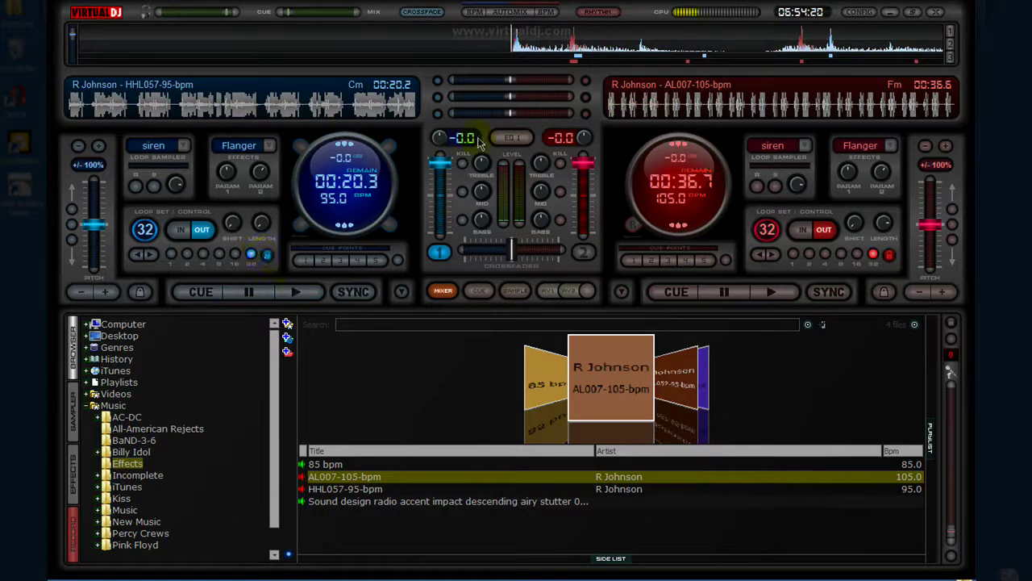
pyautogui.click(72, 537)
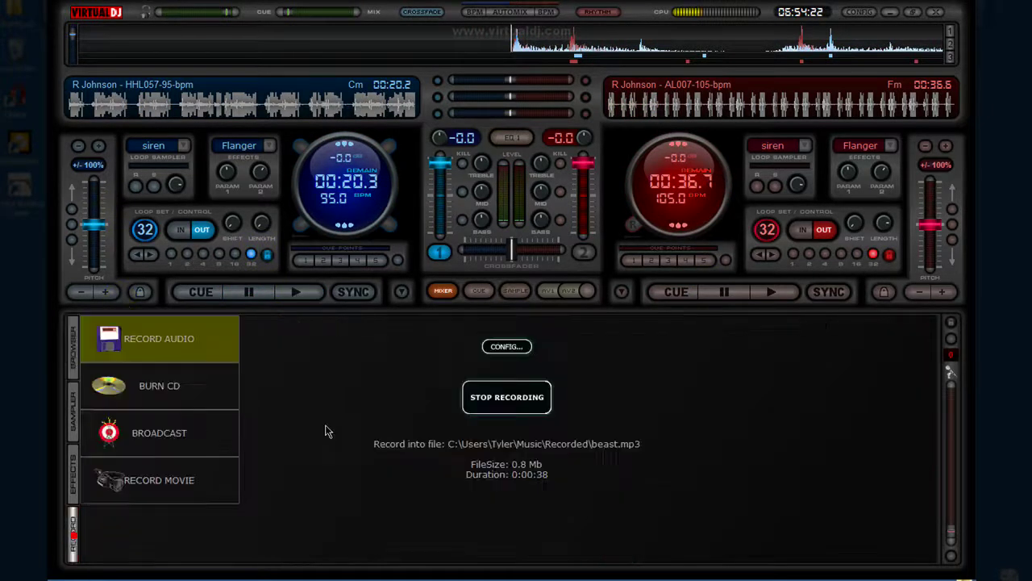
pyautogui.click(523, 390)
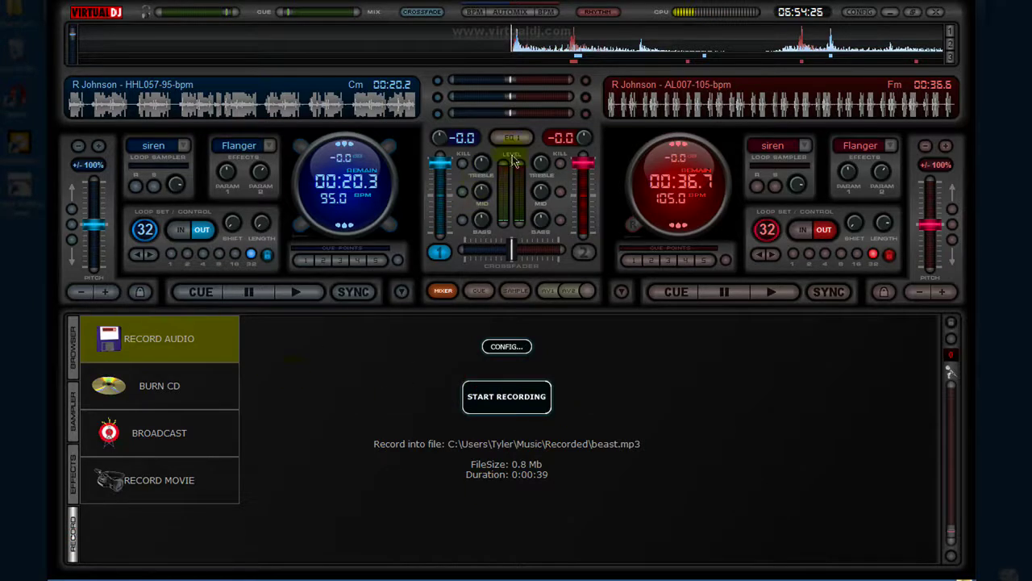
# - Check the Recorded folder inside the Windows Music folder for the recorded file, and close the folder window
pyautogui.click(16, 574)
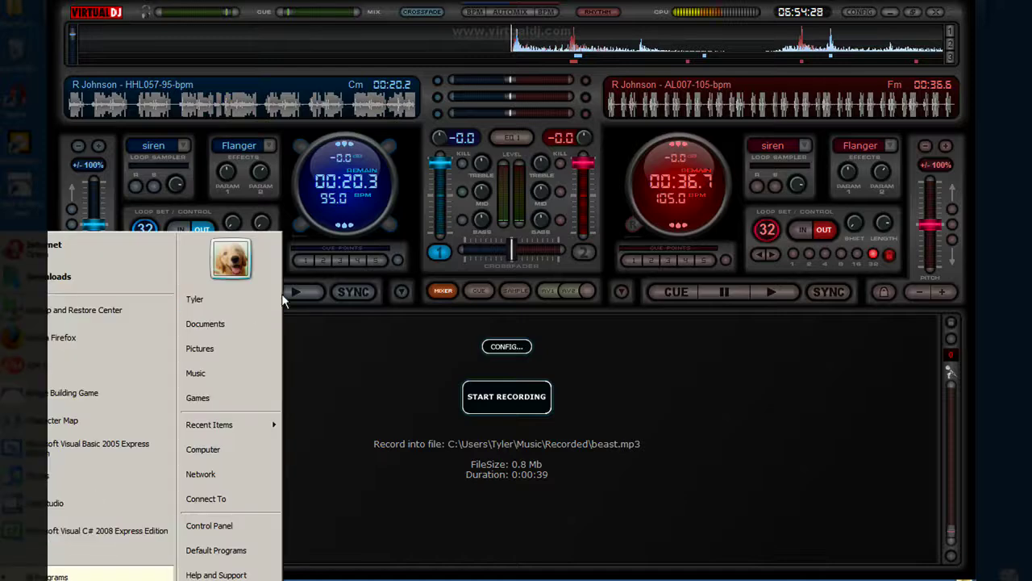
pyautogui.click(223, 383)
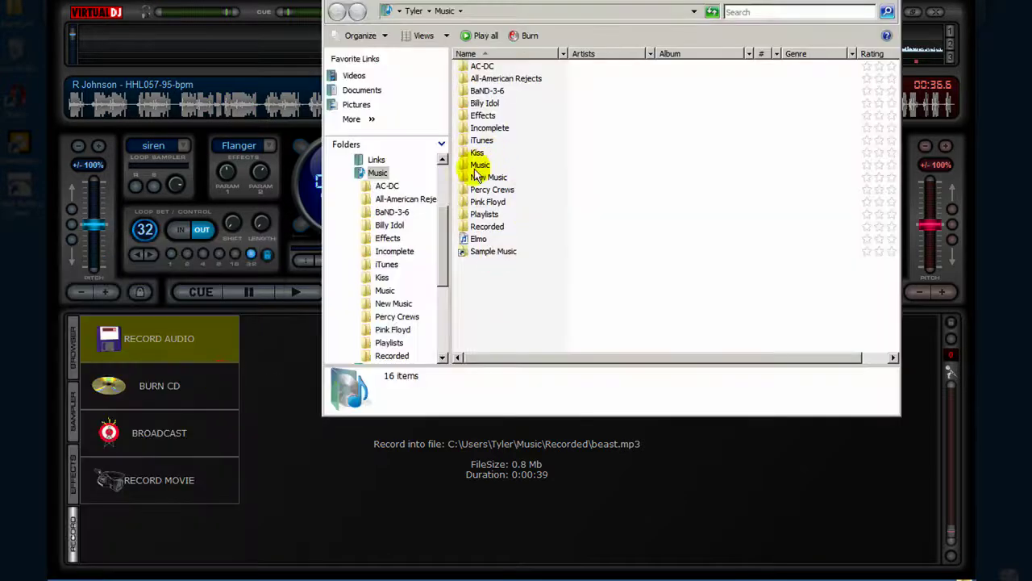
pyautogui.doubleClick(491, 227)
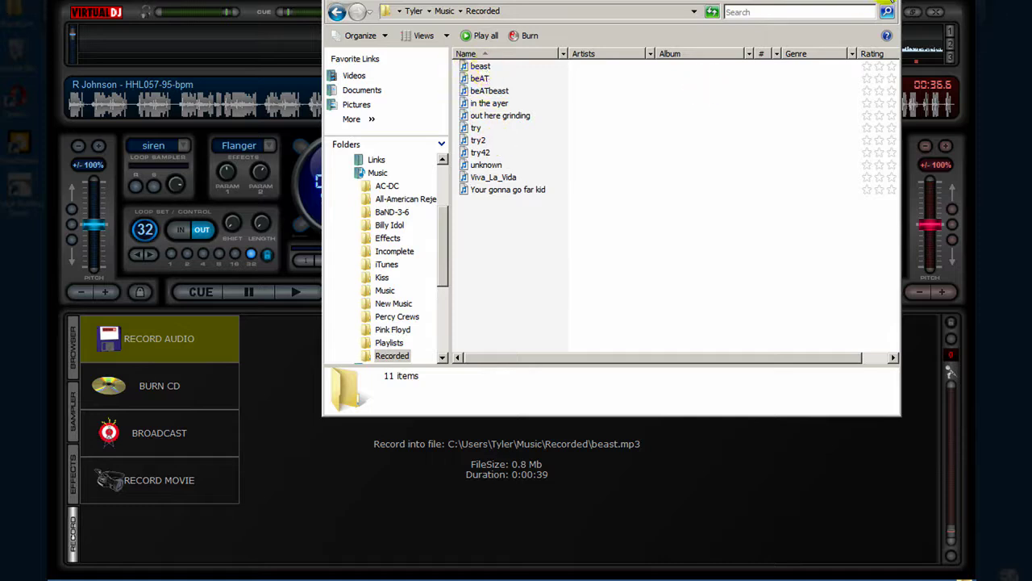
pyautogui.click(887, 3)
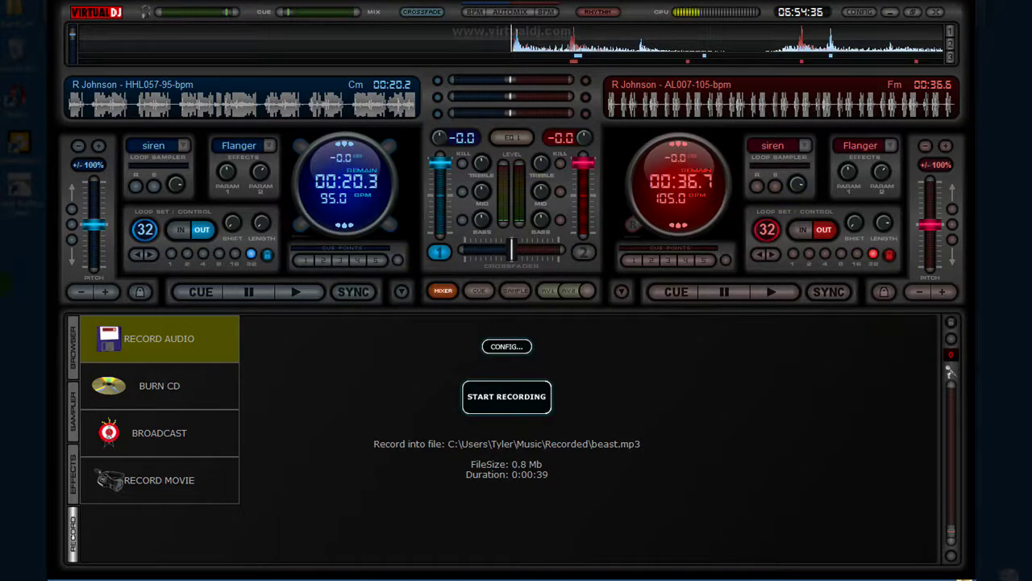
# - Browse the Music subfolder's songs and load Daniel Powter's Bad Day onto the blue deck
pyautogui.click(74, 351)
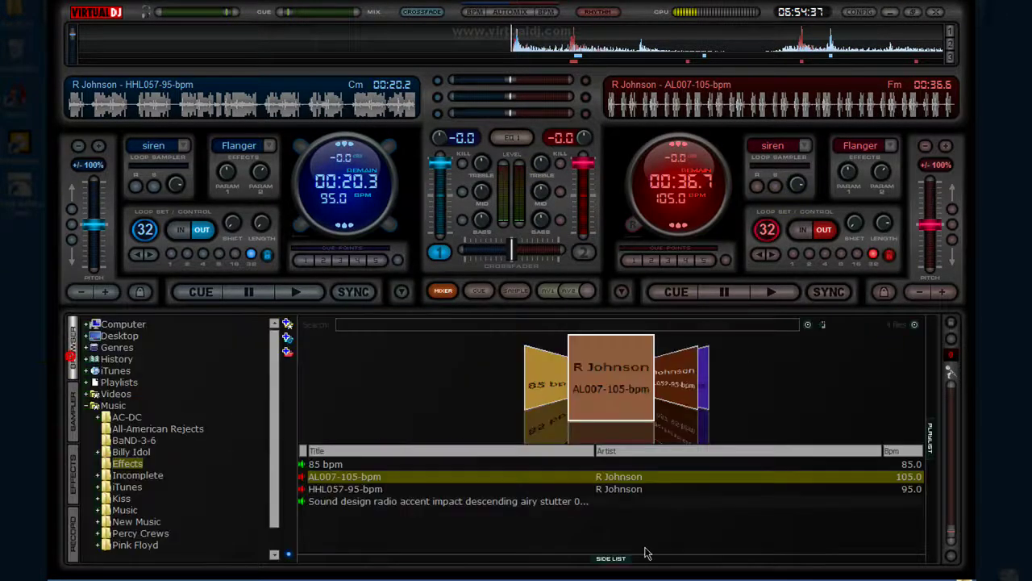
pyautogui.doubleClick(125, 510)
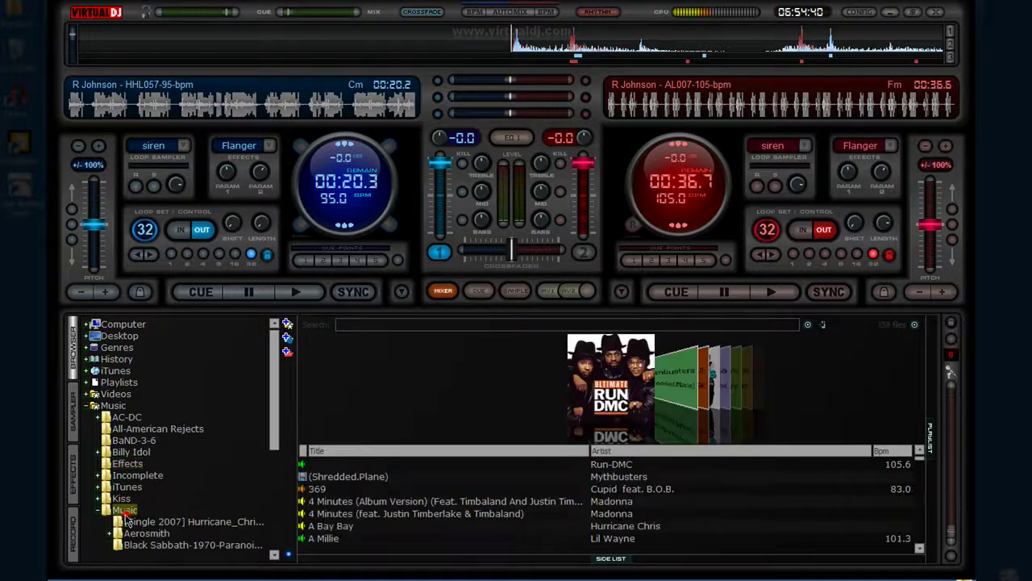
pyautogui.click(336, 527)
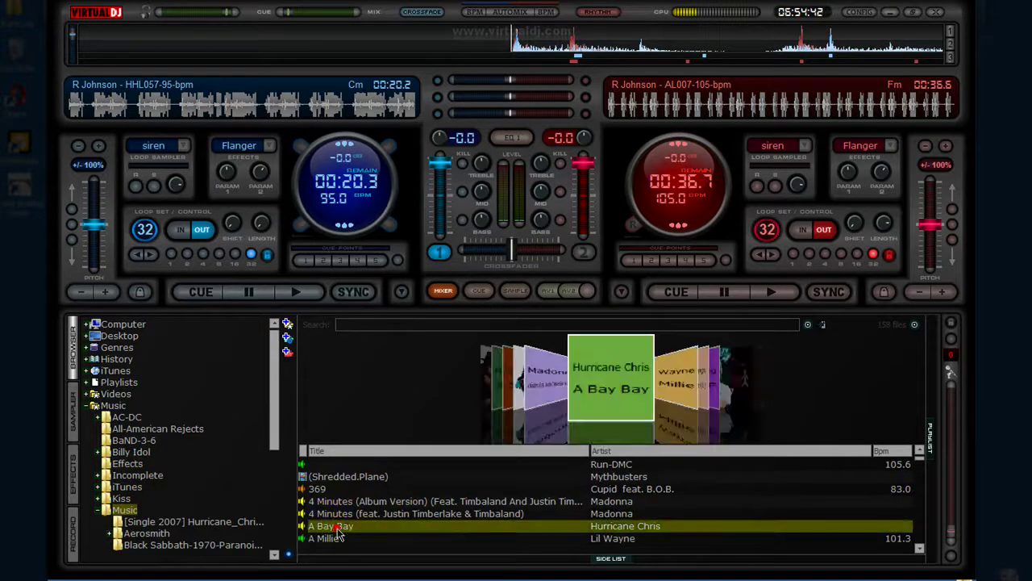
pyautogui.click(339, 513)
pyautogui.scroll(-3, 348, 511)
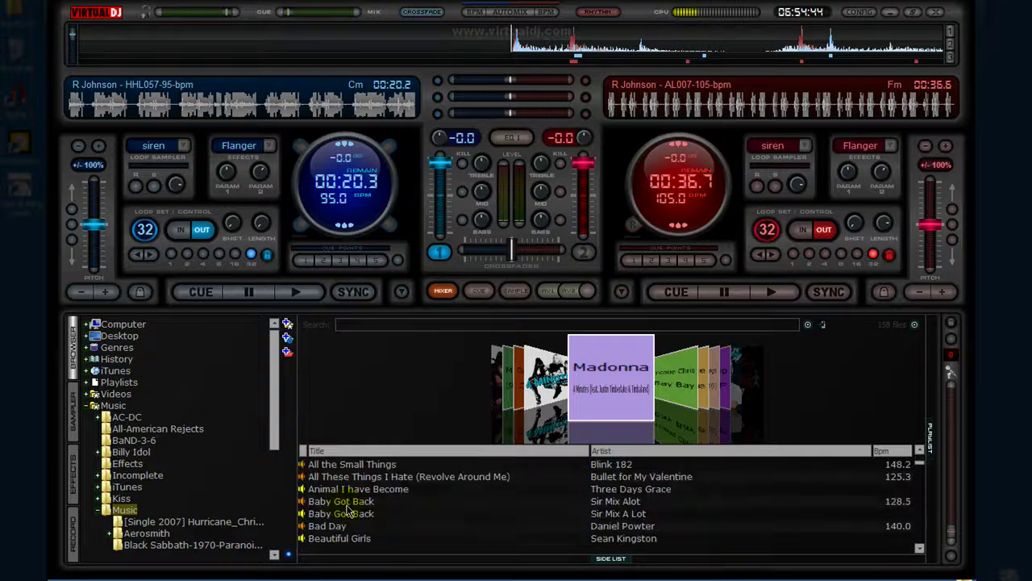
pyautogui.moveTo(348, 532); pyautogui.dragTo(237, 107)
# - Find DJ Khaled's Out Here Grinding in the song list and load it onto the red deck
pyautogui.click(347, 538)
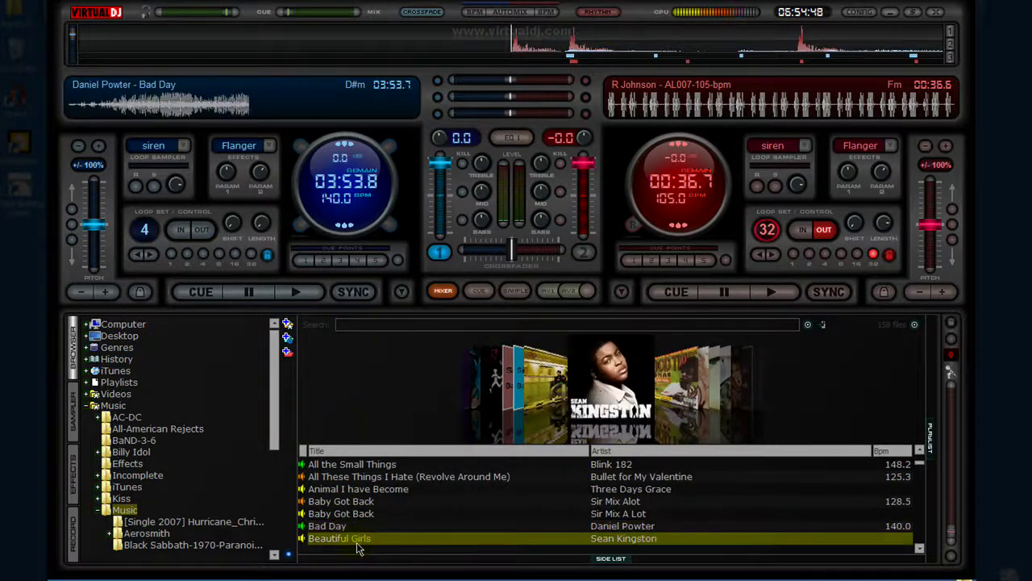
pyautogui.scroll(-2, 348, 537)
pyautogui.scroll(-3, 349, 534)
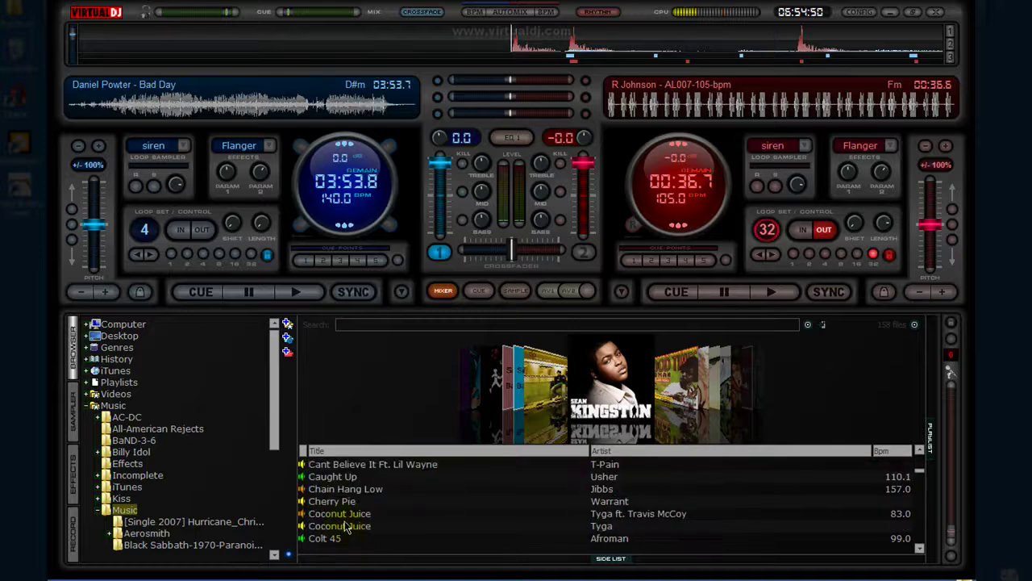
pyautogui.scroll(-2, 345, 534)
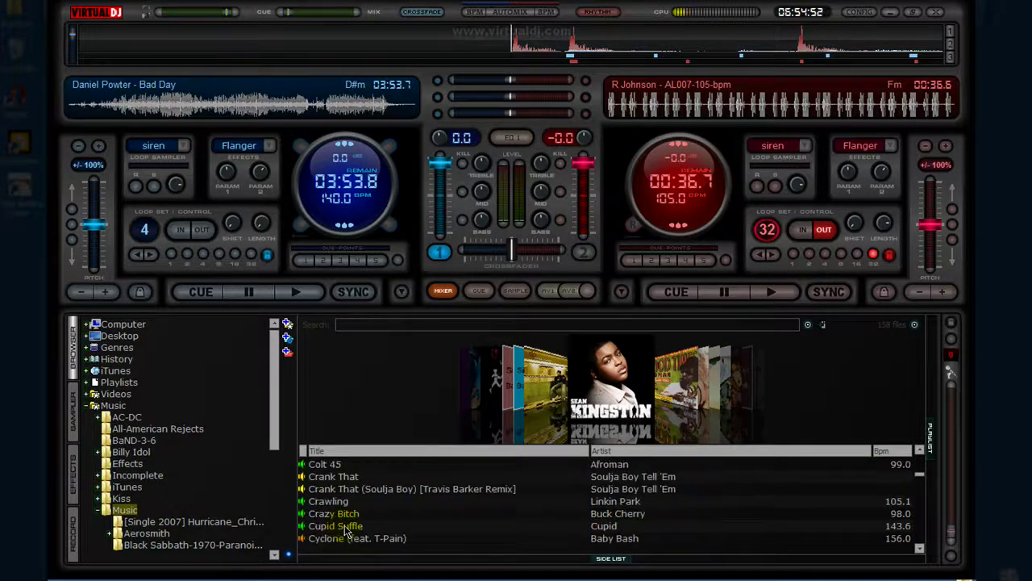
pyautogui.scroll(-1, 354, 522)
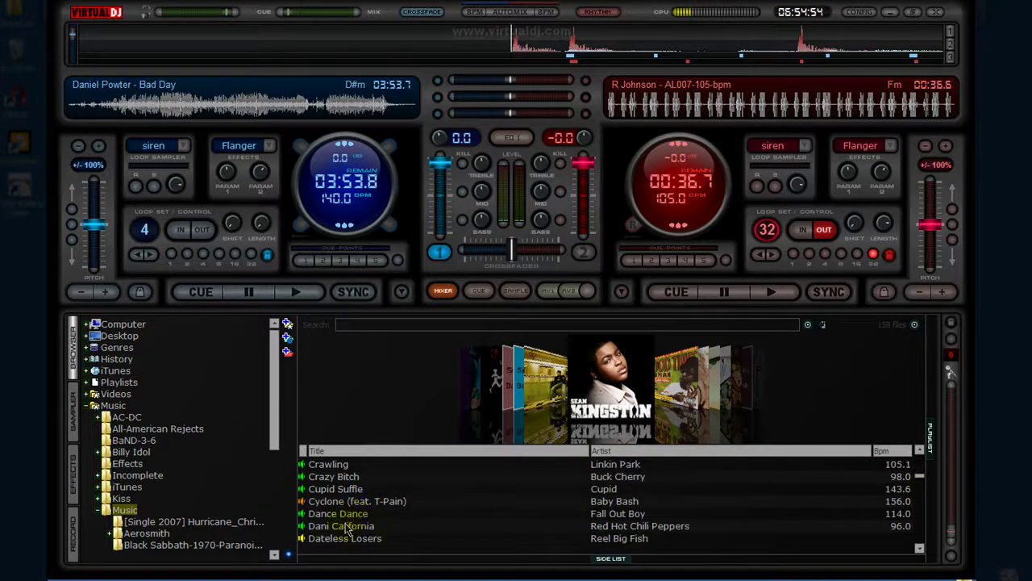
pyautogui.scroll(-1, 351, 523)
pyautogui.scroll(-2, 380, 529)
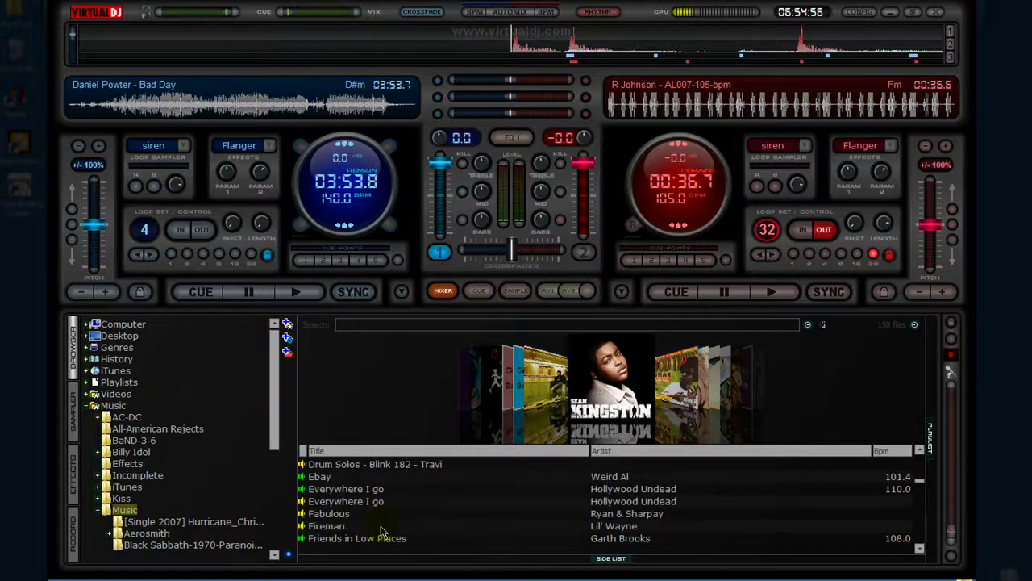
pyautogui.scroll(-2, 399, 527)
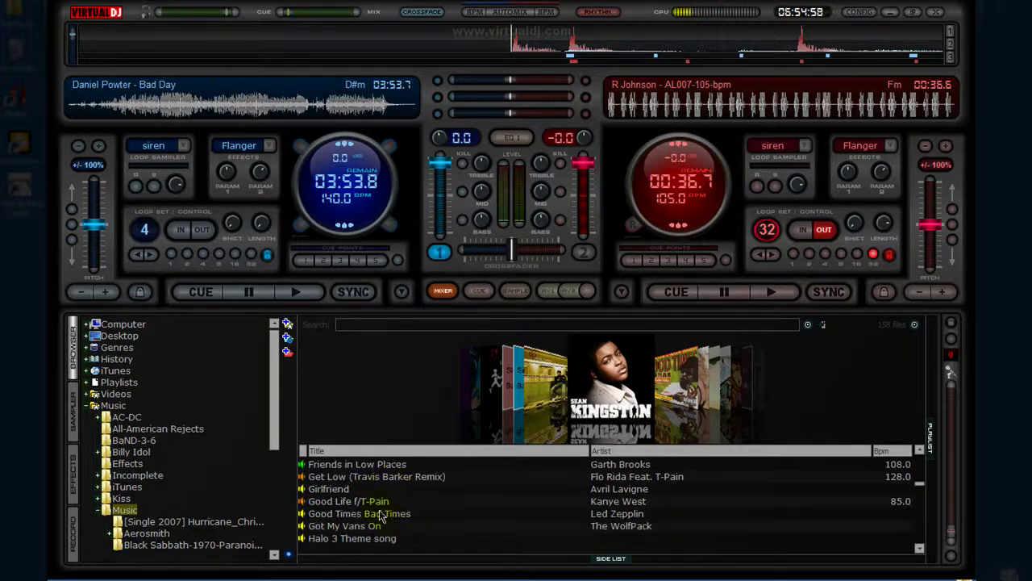
pyautogui.scroll(-4, 399, 513)
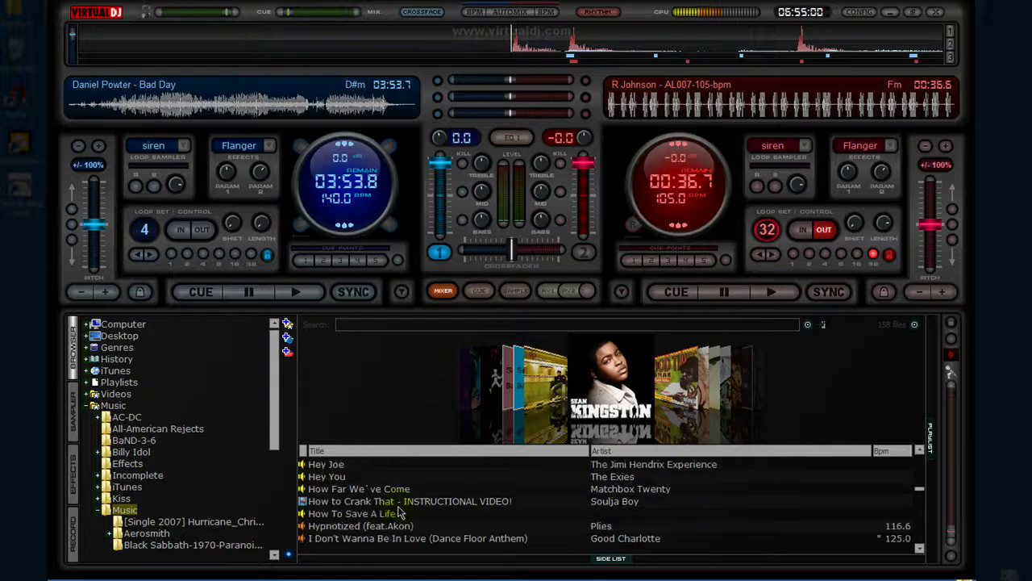
pyautogui.scroll(-12, 398, 512)
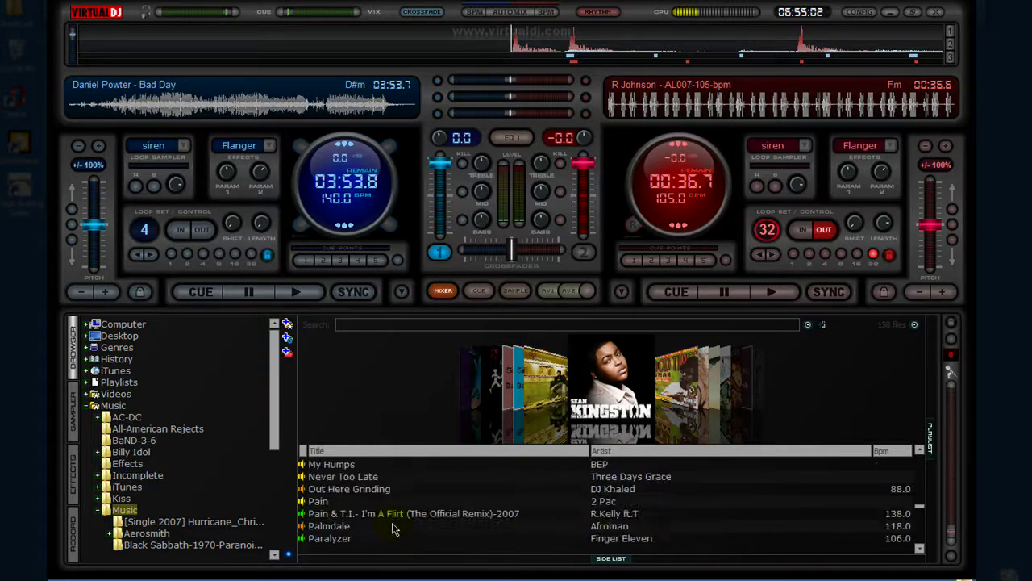
pyautogui.scroll(2, 396, 528)
pyautogui.click(395, 526)
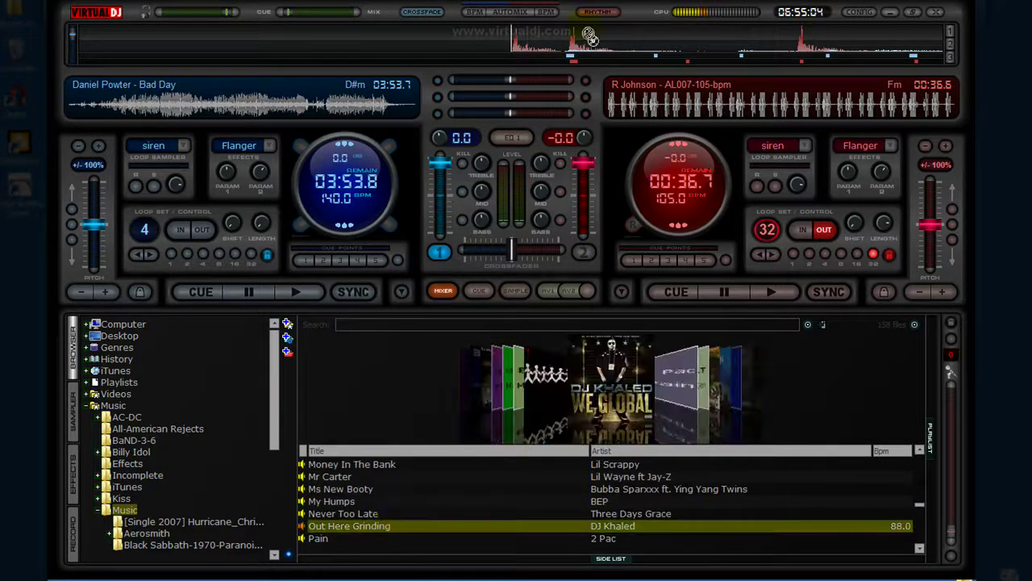
pyautogui.hotkey('ctrl', 'Right')
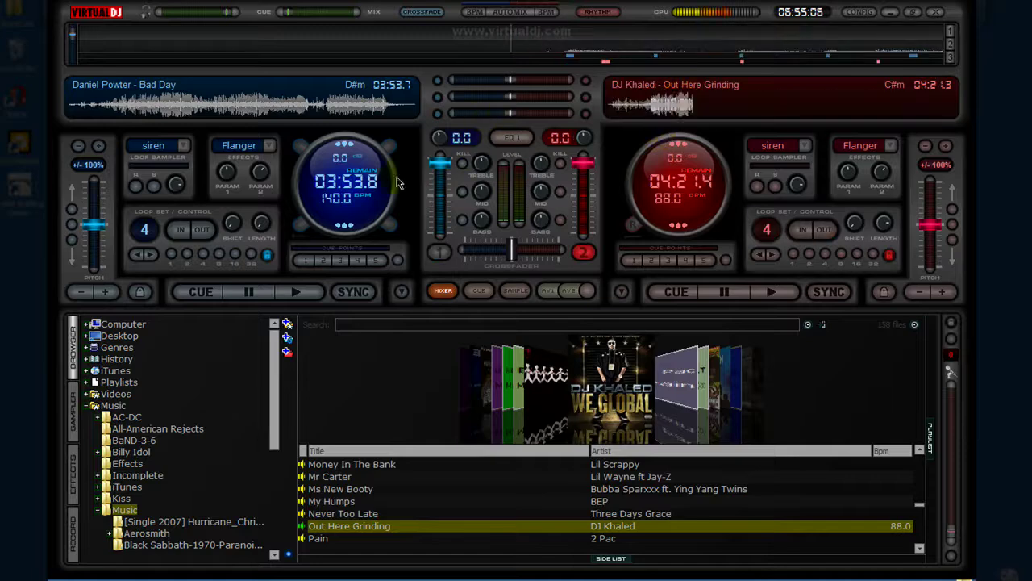
# - Play the blue deck and slide the bass crossfader almost fully toward the blue side
pyautogui.click(296, 292)
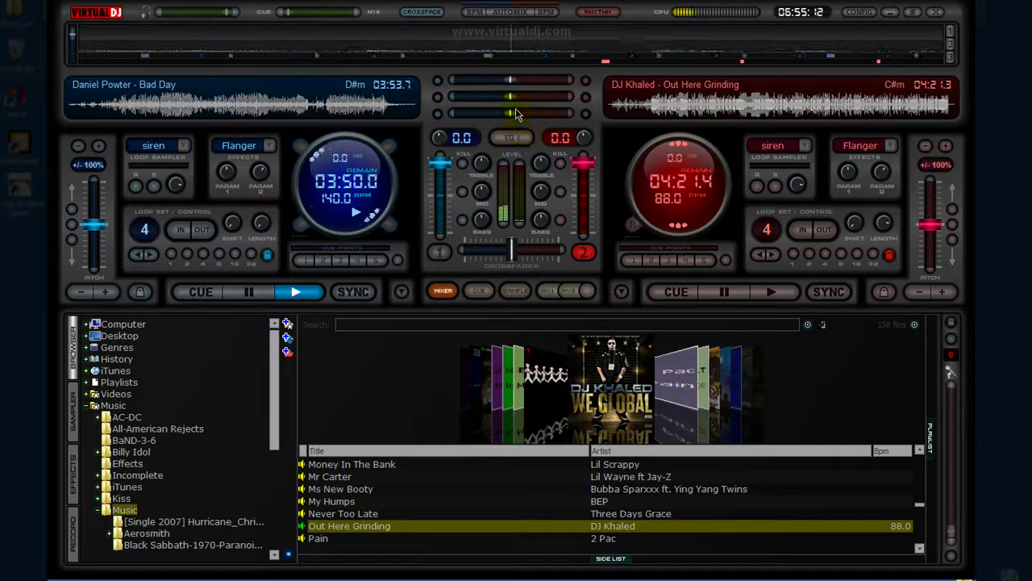
pyautogui.moveTo(510, 113); pyautogui.dragTo(454, 113)
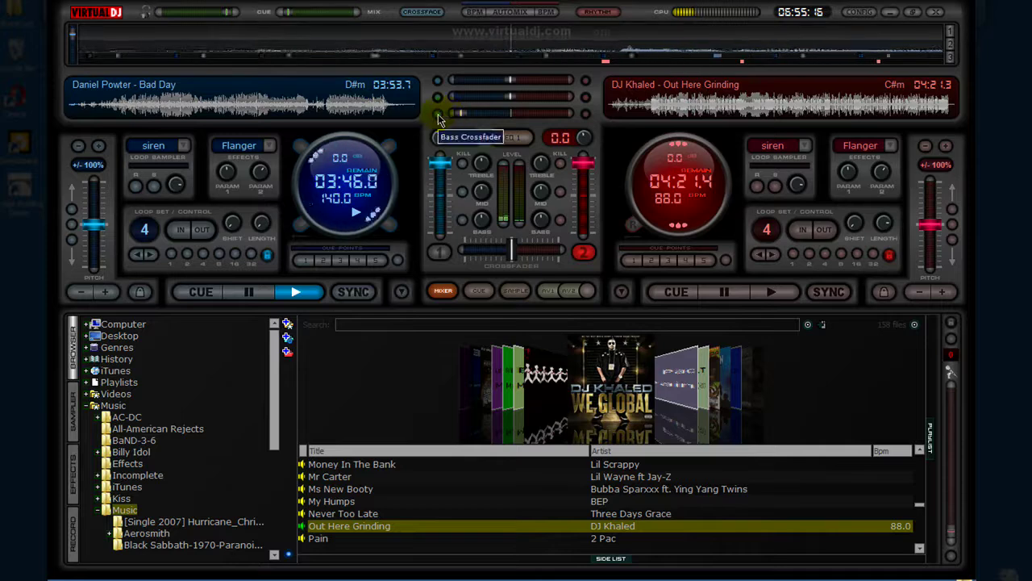
pyautogui.moveTo(445, 113); pyautogui.dragTo(471, 125)
# - Slide the two crossfaders above the bass one almost fully toward the red side and play the red deck
pyautogui.click(515, 96)
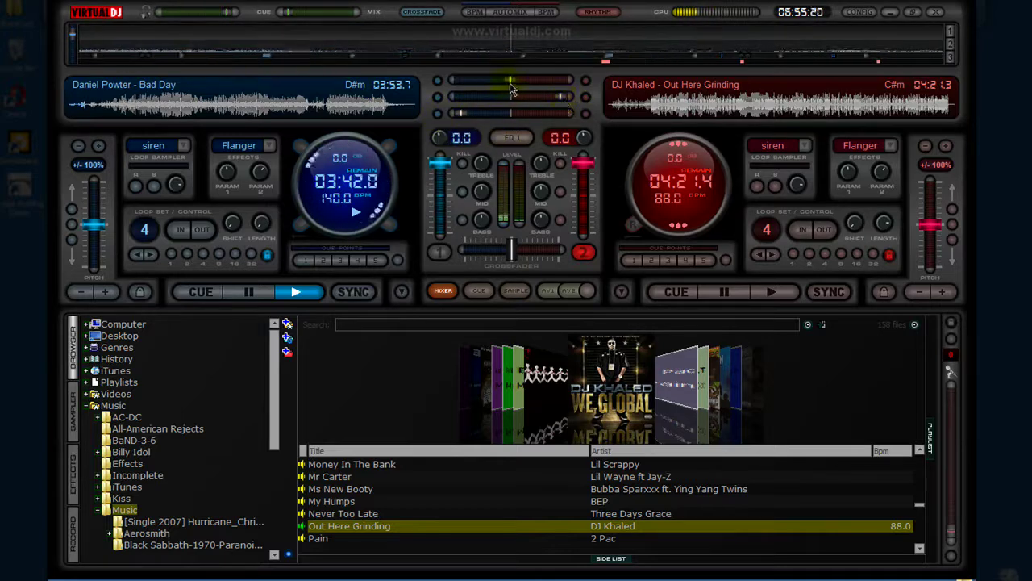
pyautogui.moveTo(510, 81); pyautogui.dragTo(564, 81)
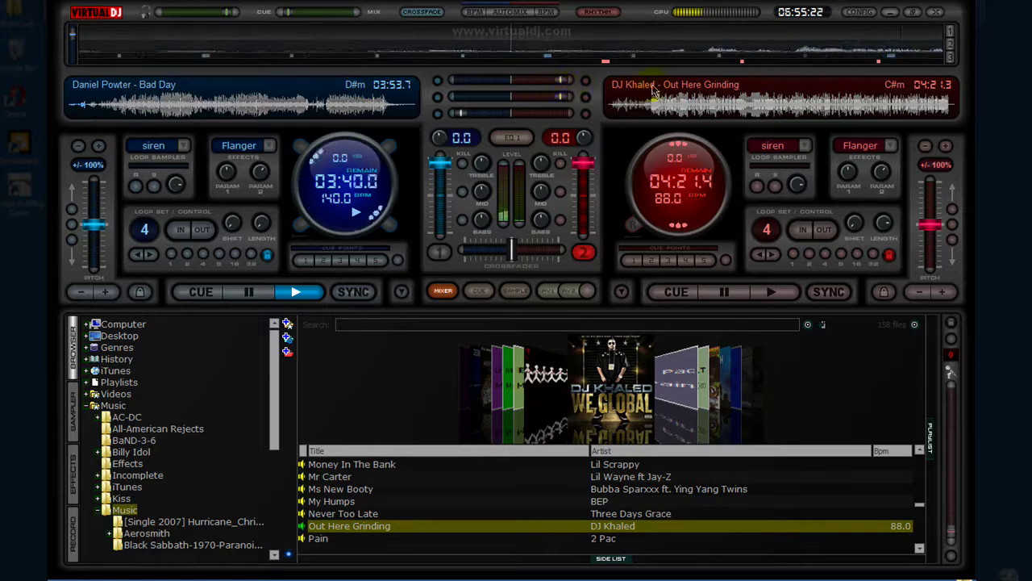
pyautogui.click(774, 293)
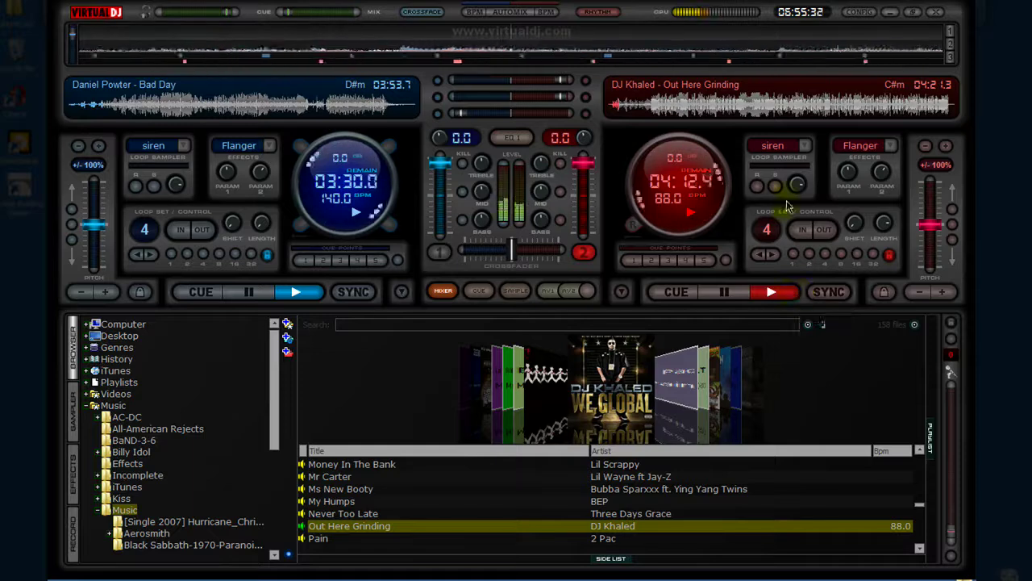
# - Lower the red deck's volume to roughly half and set the middle EQ crossfader partway toward the red side
pyautogui.moveTo(582, 164); pyautogui.dragTo(584, 198)
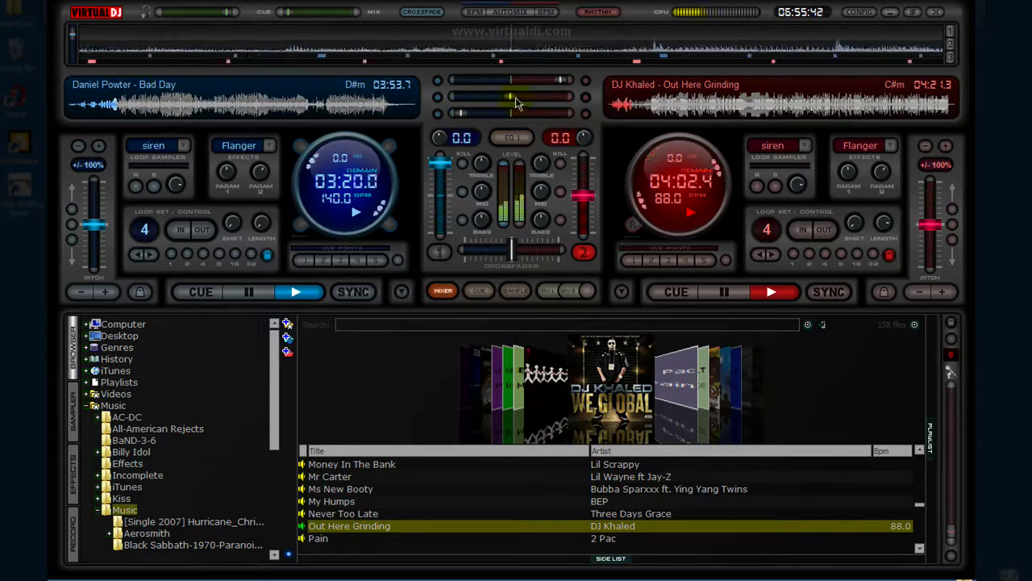
pyautogui.moveTo(517, 97); pyautogui.dragTo(540, 95)
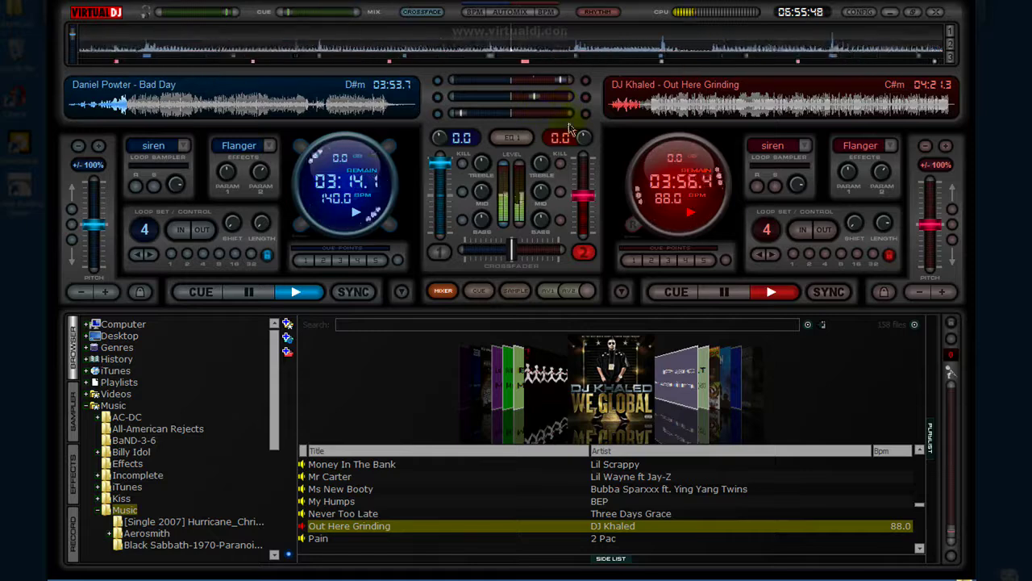
# - Return both songs to their start and shift the red song's beats in the rhythm window, testing its playback briefly
pyautogui.doubleClick(251, 292)
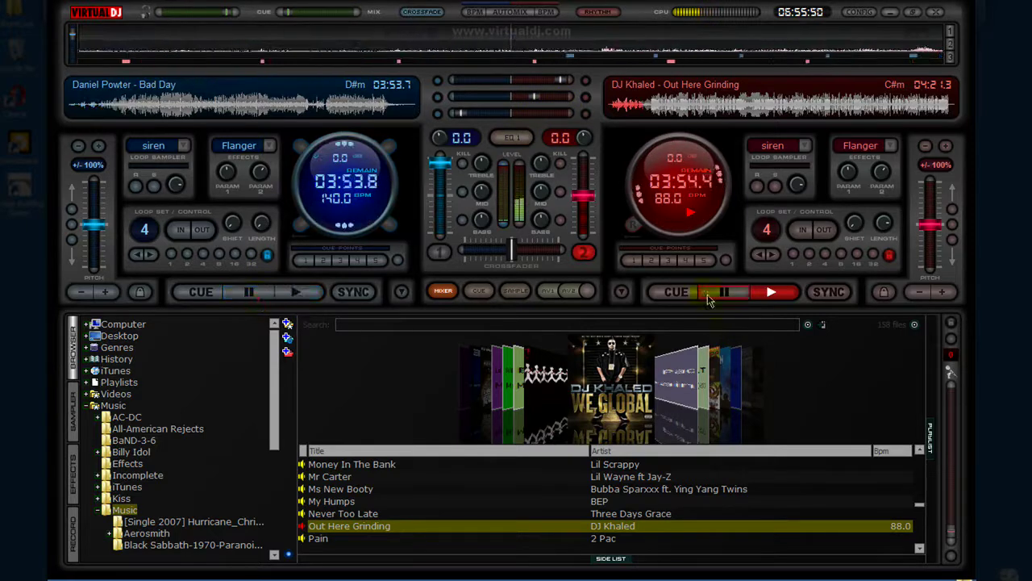
pyautogui.doubleClick(709, 293)
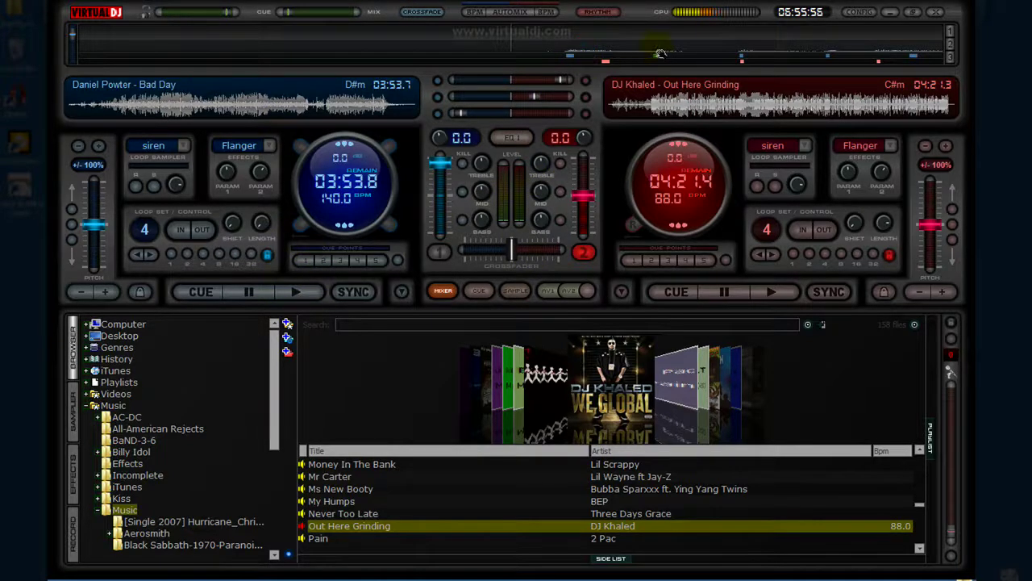
pyautogui.moveTo(573, 50); pyautogui.dragTo(676, 48)
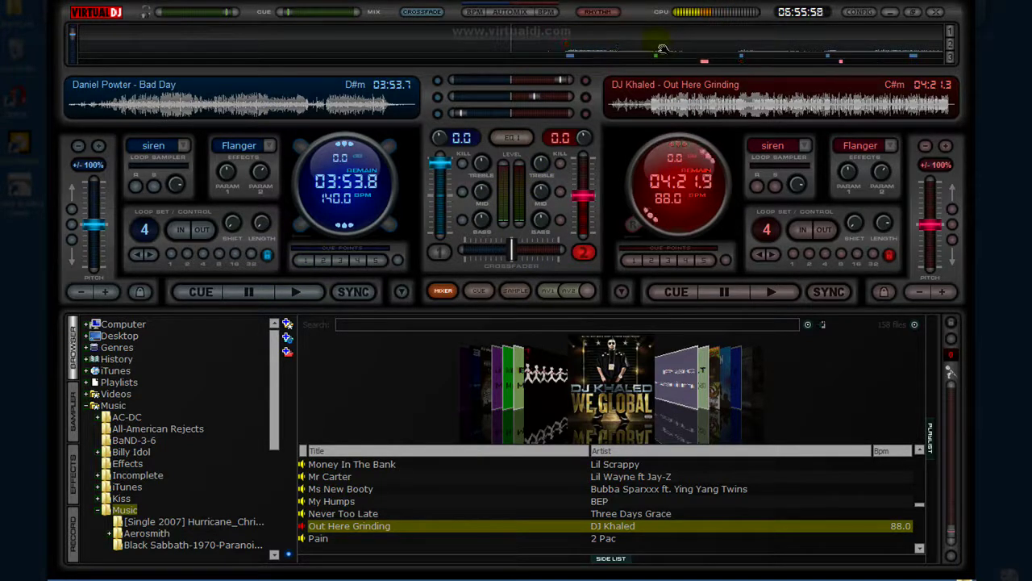
pyautogui.click(776, 294)
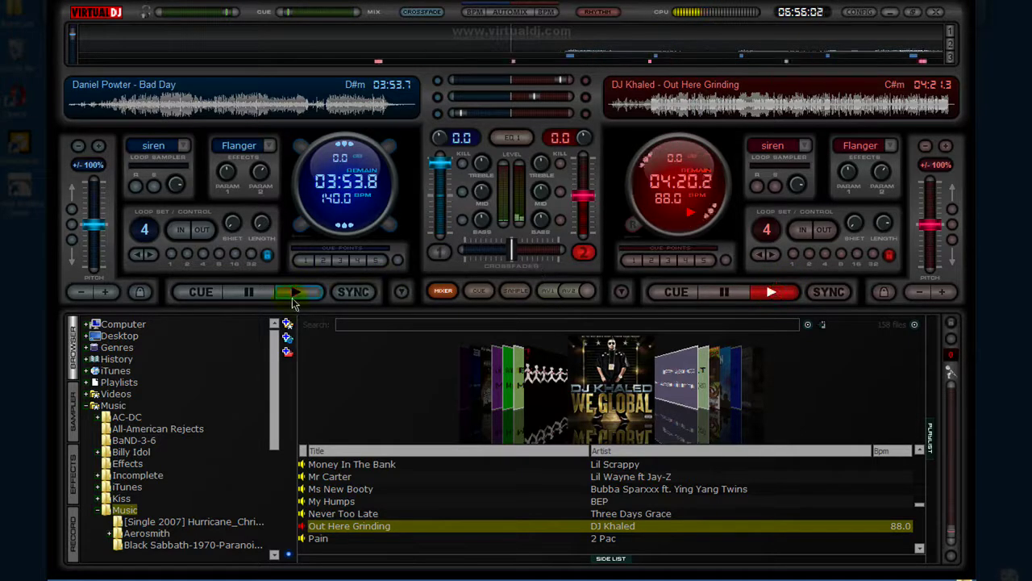
pyautogui.click(726, 293)
pyautogui.moveTo(428, 47); pyautogui.dragTo(94, 45)
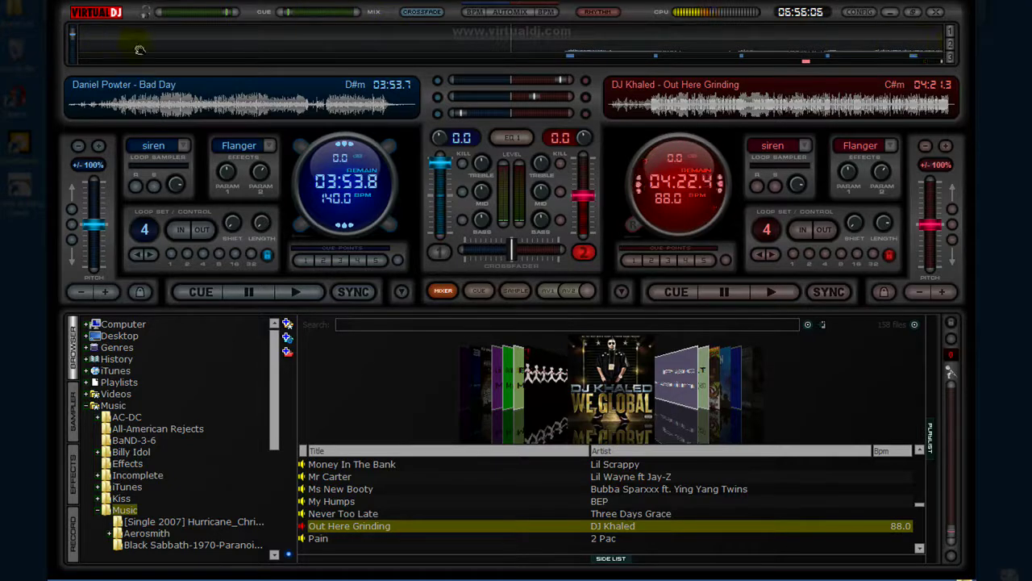
# - Play the red and blue decks together, and stop both songs back at their start
pyautogui.click(788, 295)
pyautogui.click(295, 293)
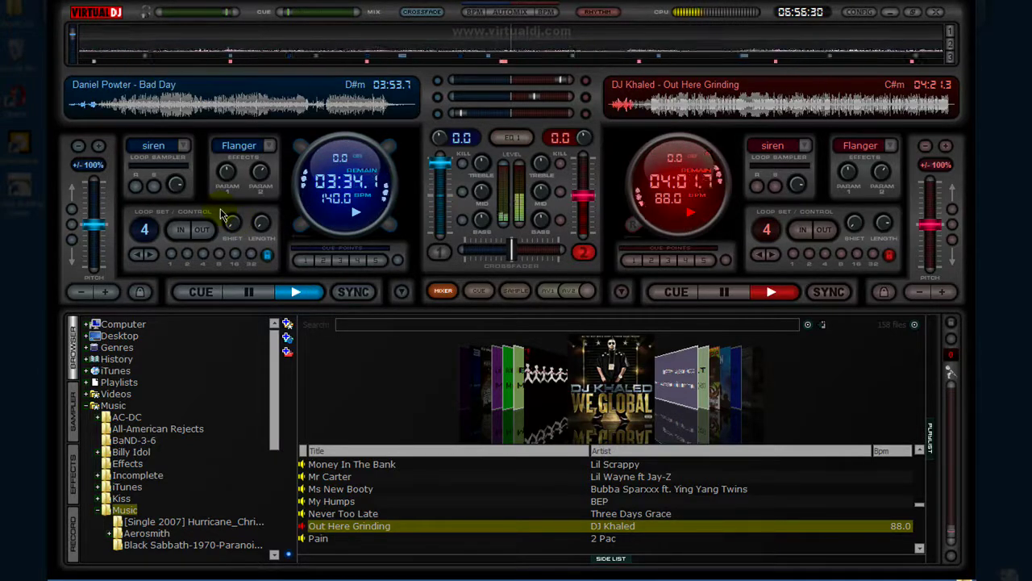
pyautogui.doubleClick(241, 292)
pyautogui.doubleClick(722, 299)
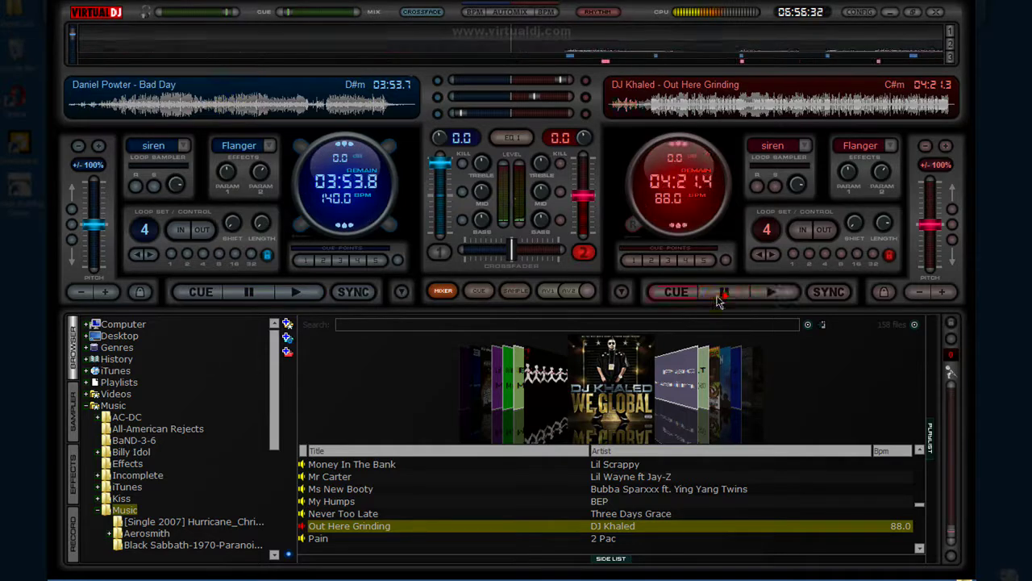
# - Switch the mixer to EQ 2 and play both decks, raising the blue deck's bass and lowering its other two bands
pyautogui.click(513, 139)
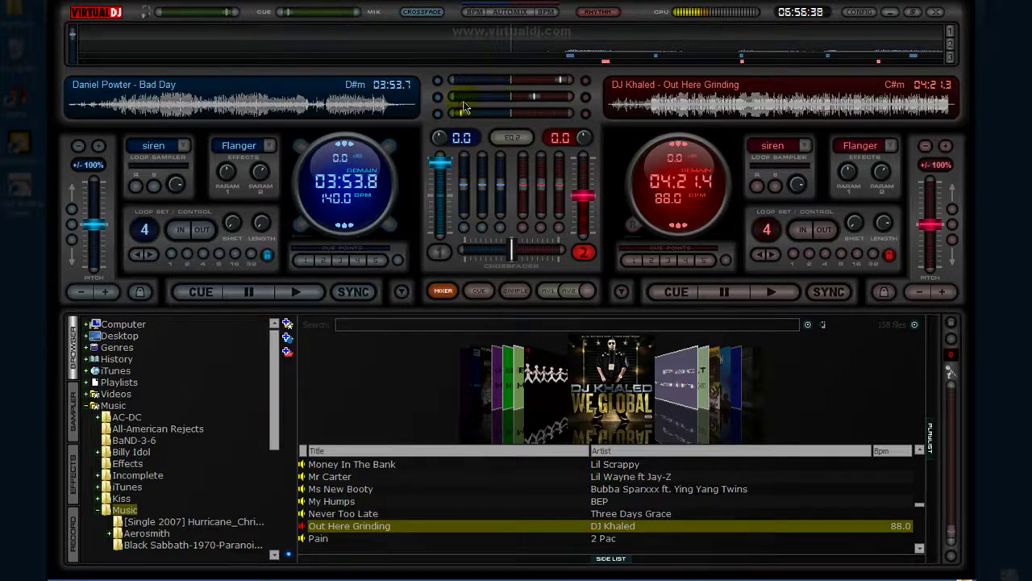
pyautogui.click(296, 292)
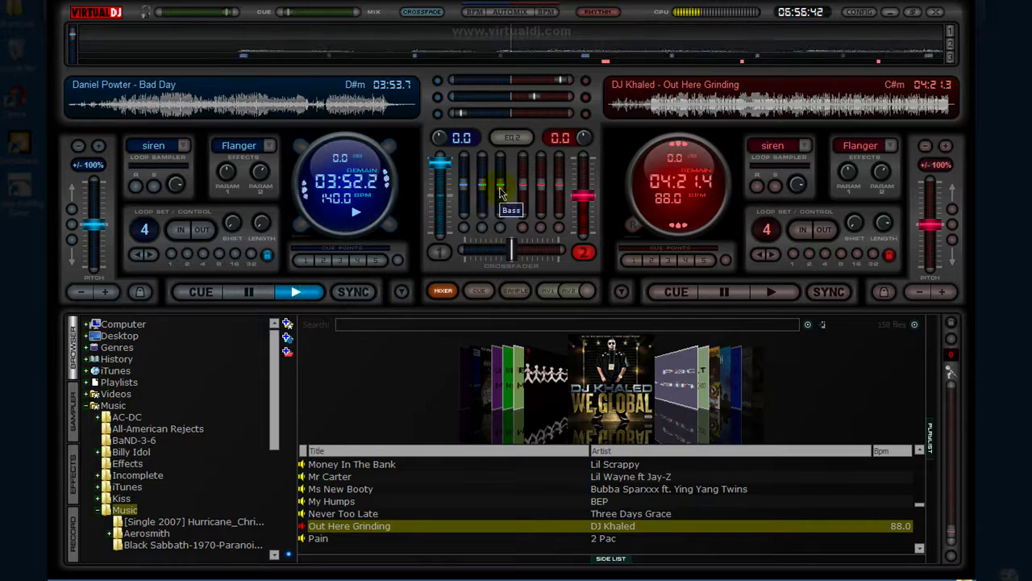
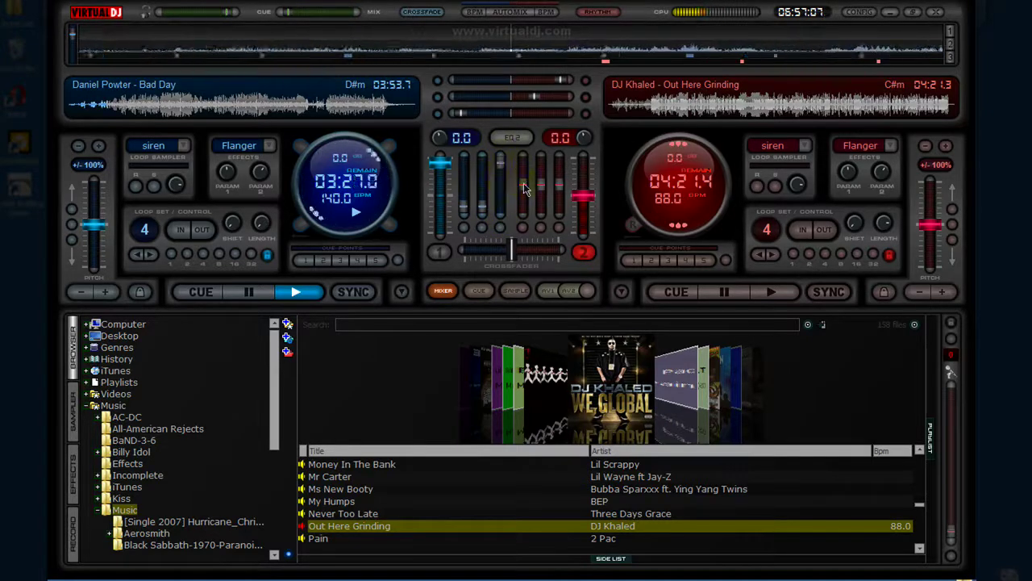
pyautogui.click(776, 295)
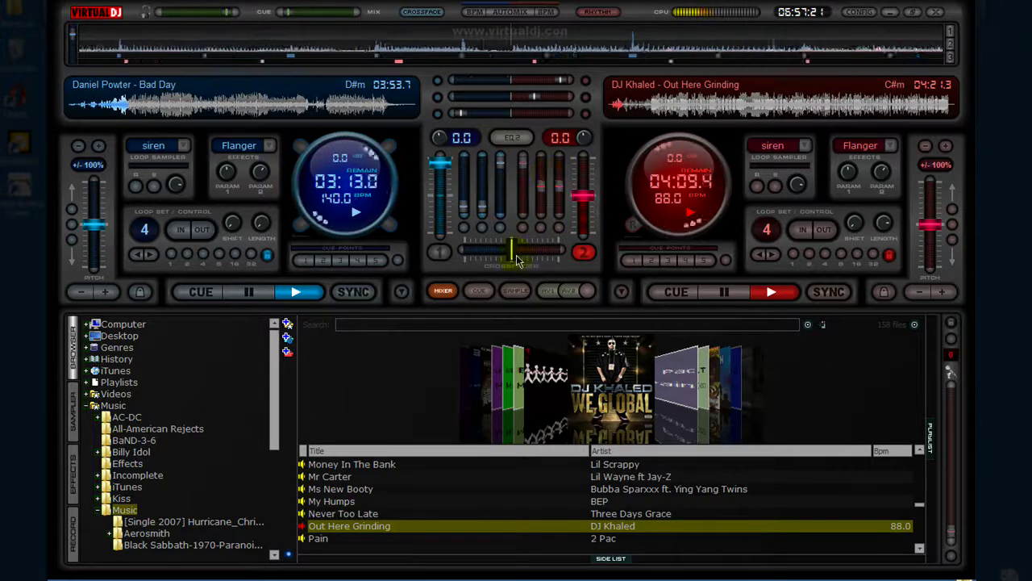
# - Switch the mixer through its next view to the one with blue and red discs, and make the blue deck active
pyautogui.click(510, 139)
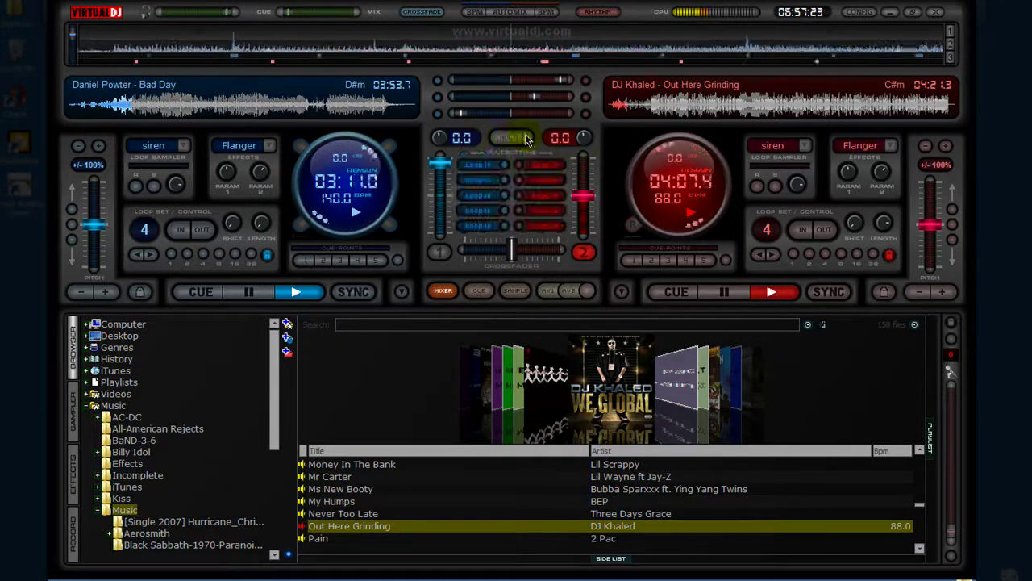
pyautogui.click(522, 141)
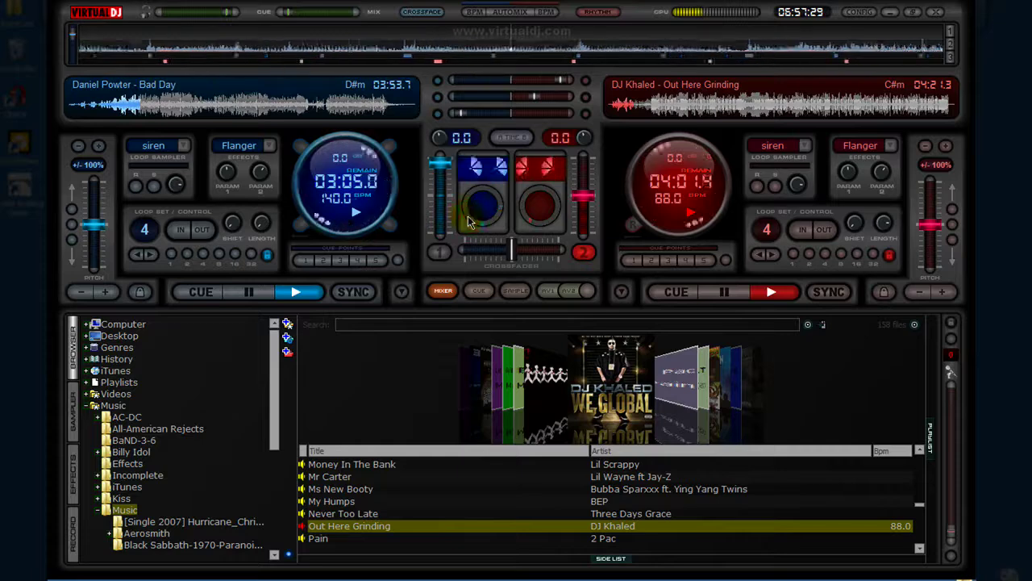
pyautogui.click(440, 252)
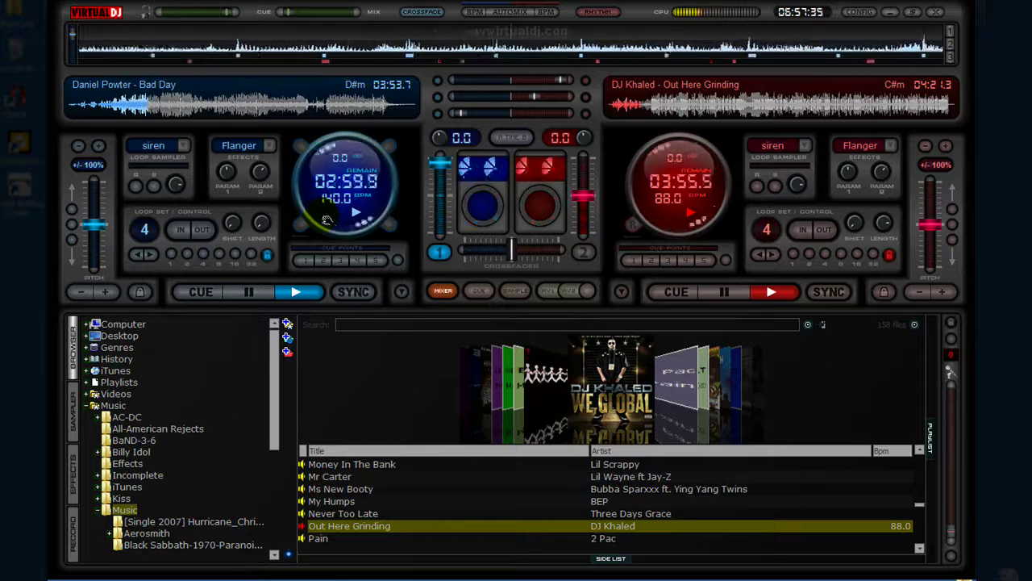
# - Stop the red deck and the blue deck, returning both songs to their beginning
pyautogui.doubleClick(729, 293)
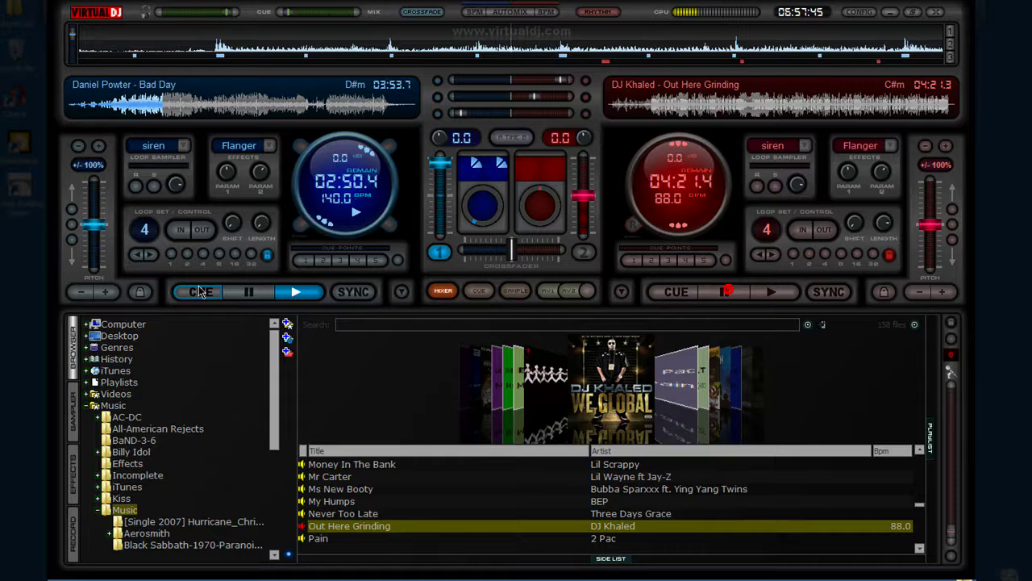
pyautogui.doubleClick(246, 292)
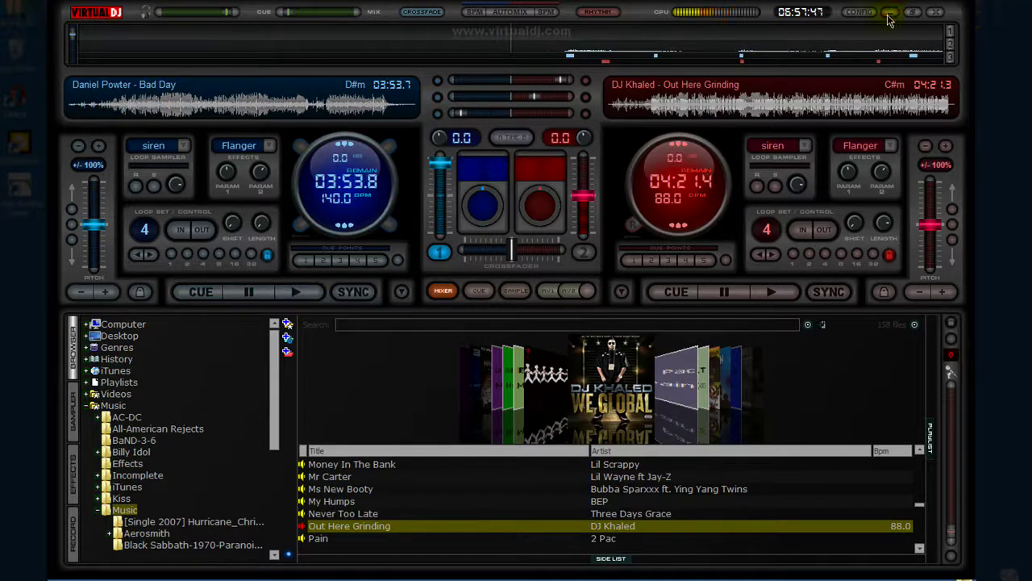